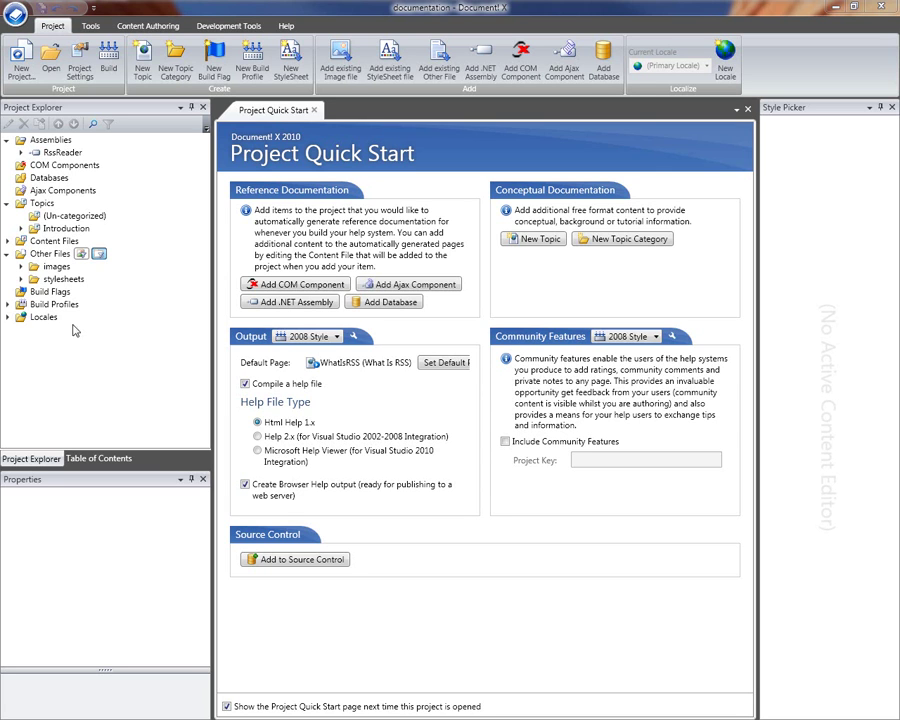
Expand the Locales node and select its (Primary Locale) entry
click(8, 317)
click(74, 330)
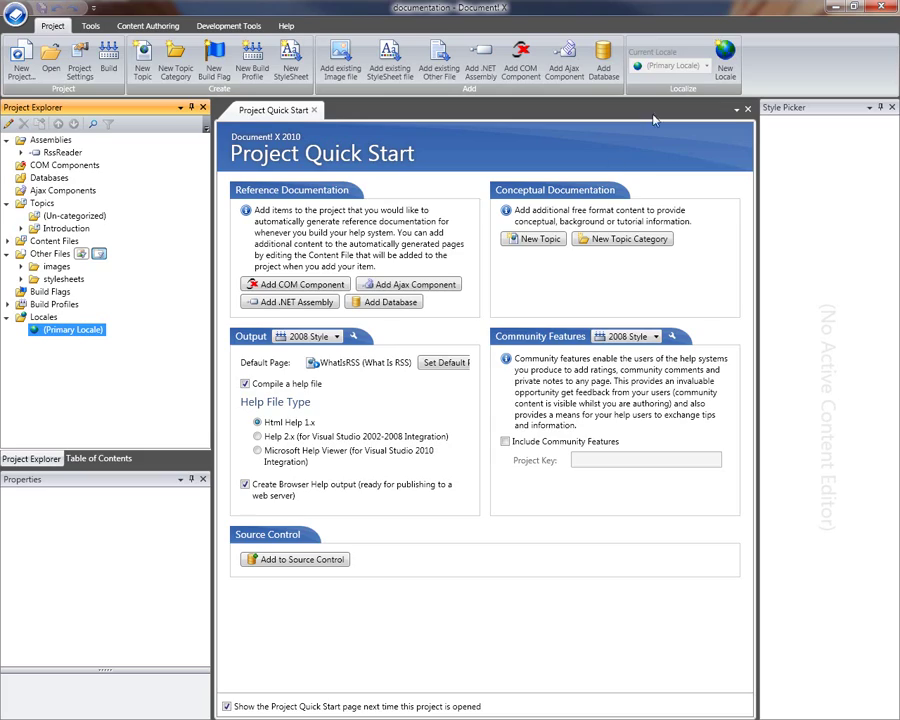
Add a Japanese (Japan) locale to the project with New Locale
click(725, 58)
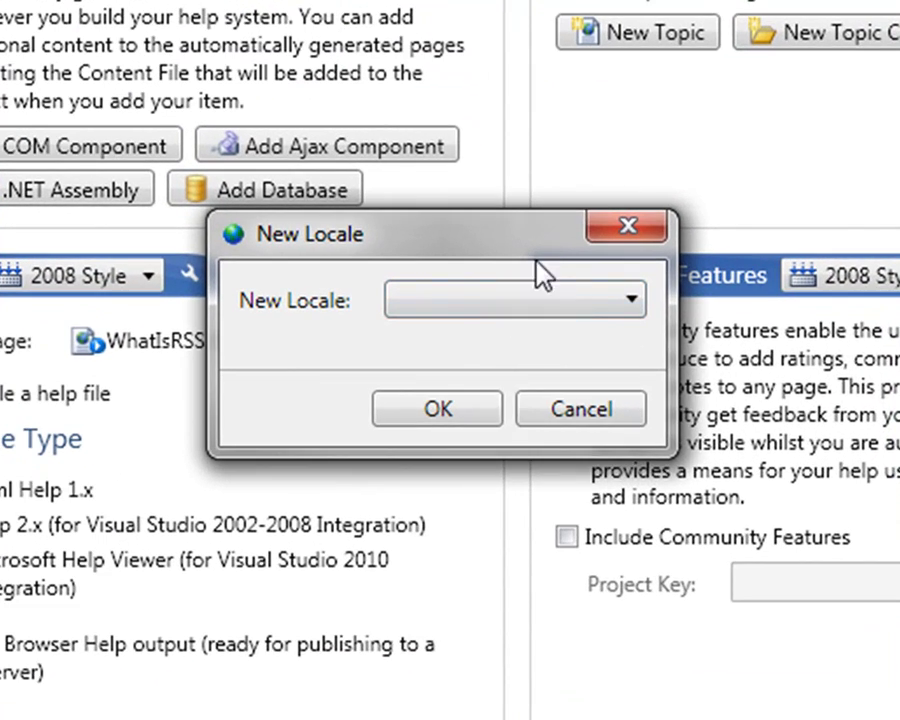
click(521, 340)
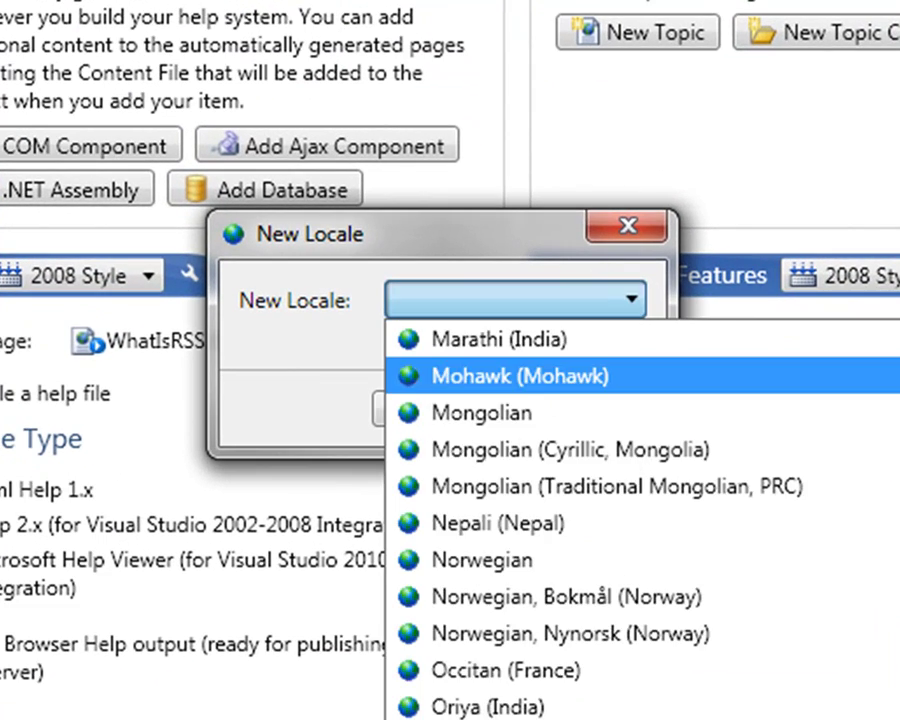
scroll(640, 520, down, 15)
scroll(640, 520, up, 10)
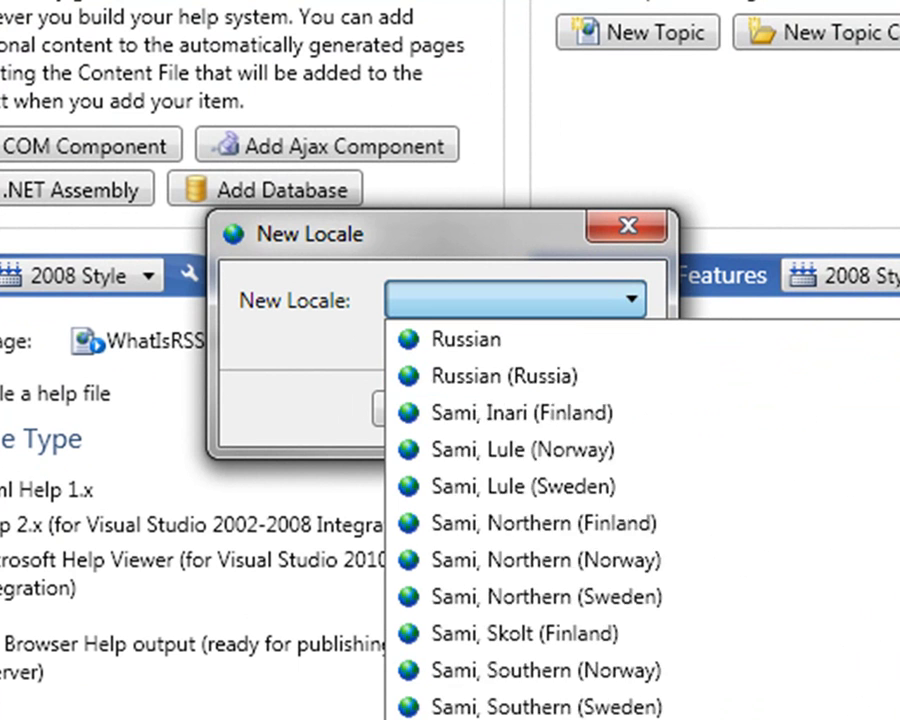
scroll(640, 520, up, 15)
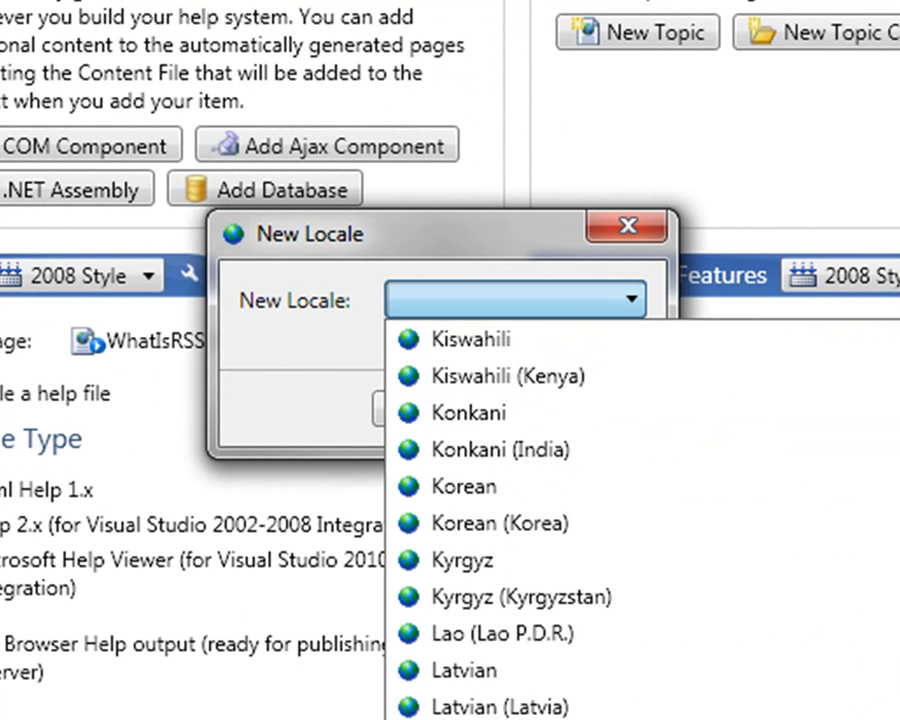
scroll(640, 520, down, 1)
click(565, 600)
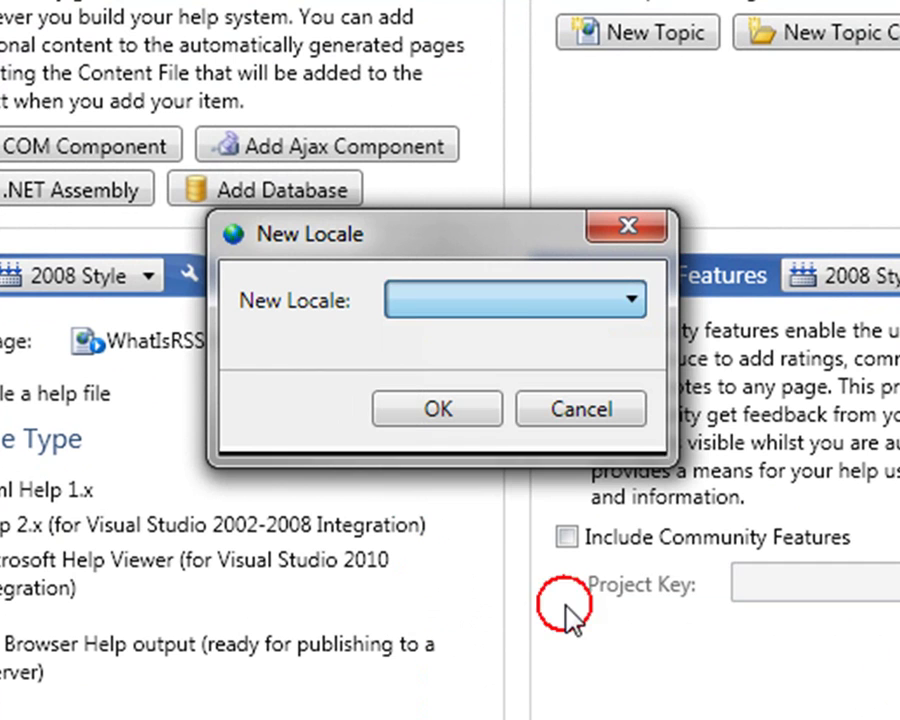
click(432, 410)
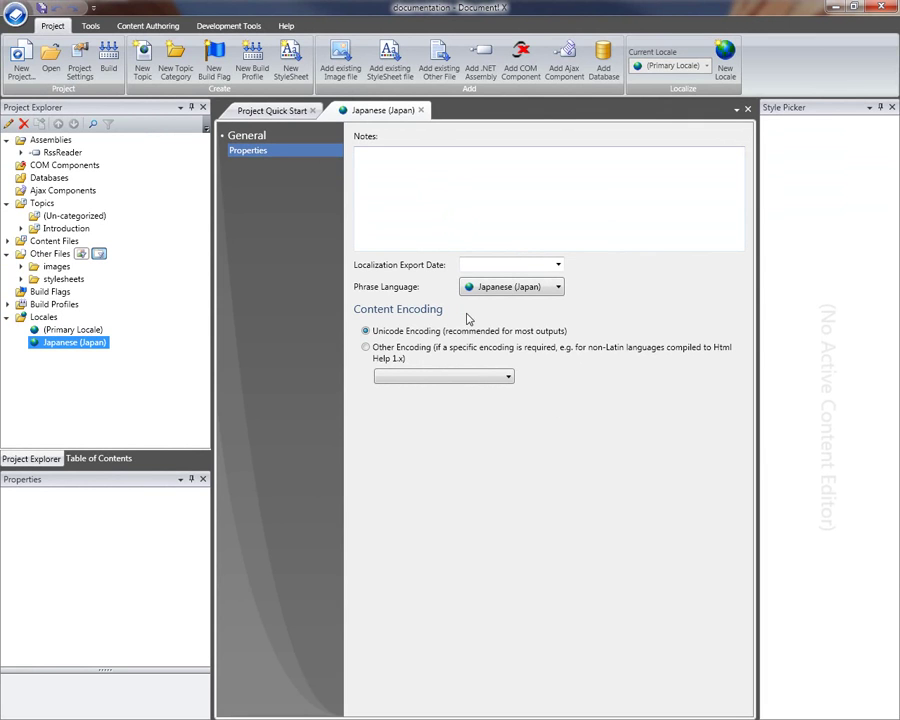
click(535, 287)
click(531, 285)
click(366, 348)
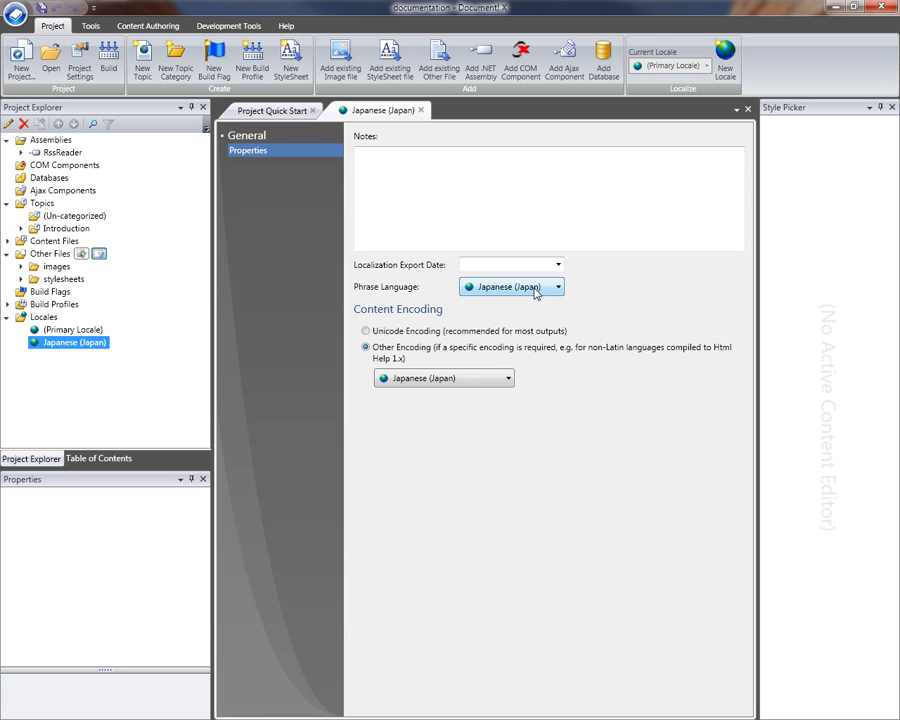
click(366, 332)
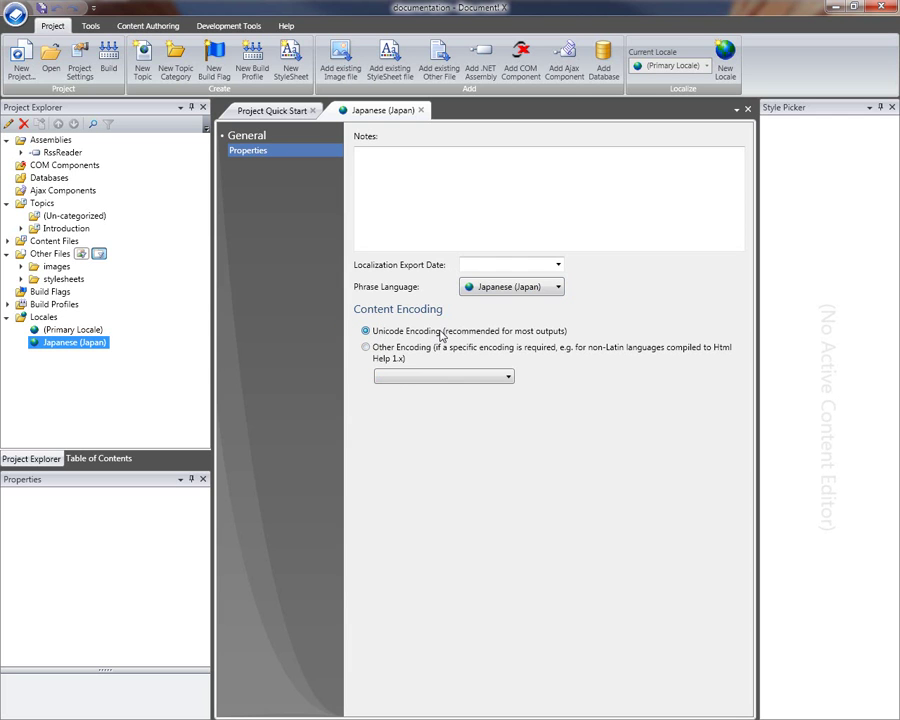
click(460, 188)
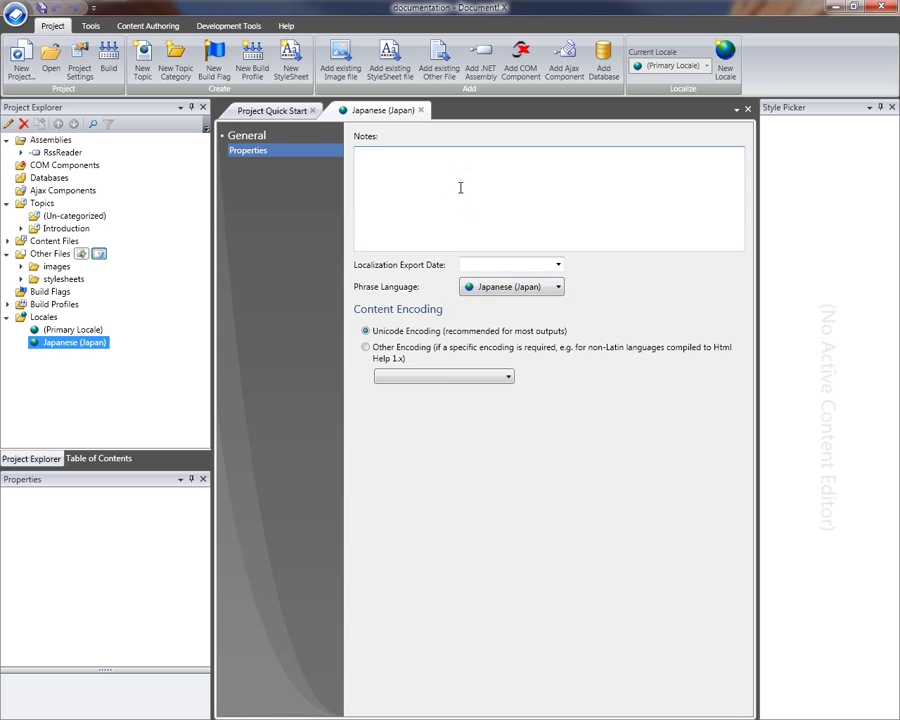
Close the Japanese locale properties page and make Japanese (Japan) the current locale
click(421, 111)
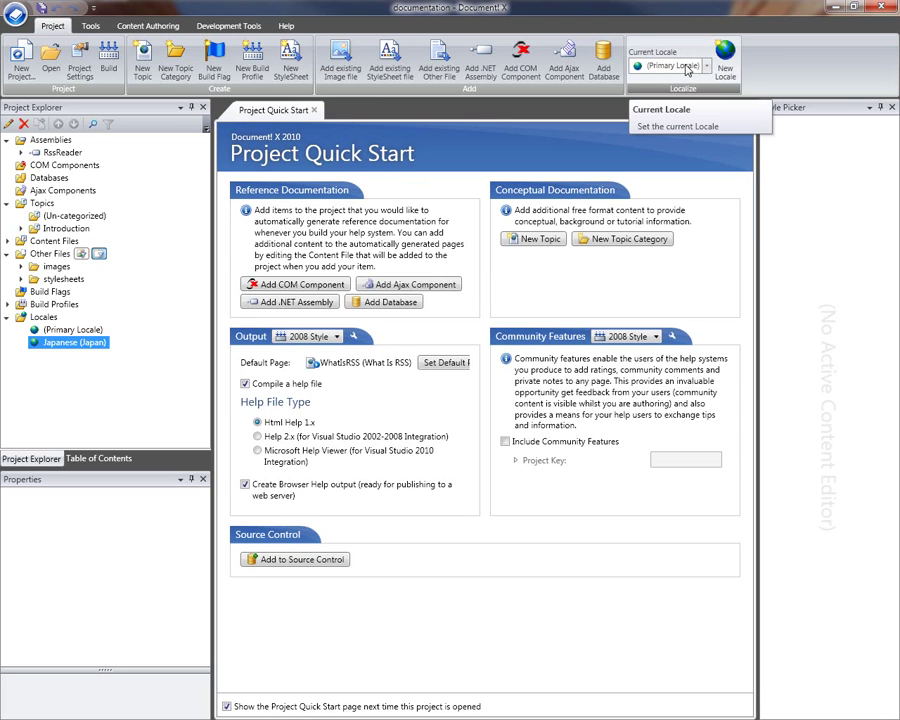
click(702, 65)
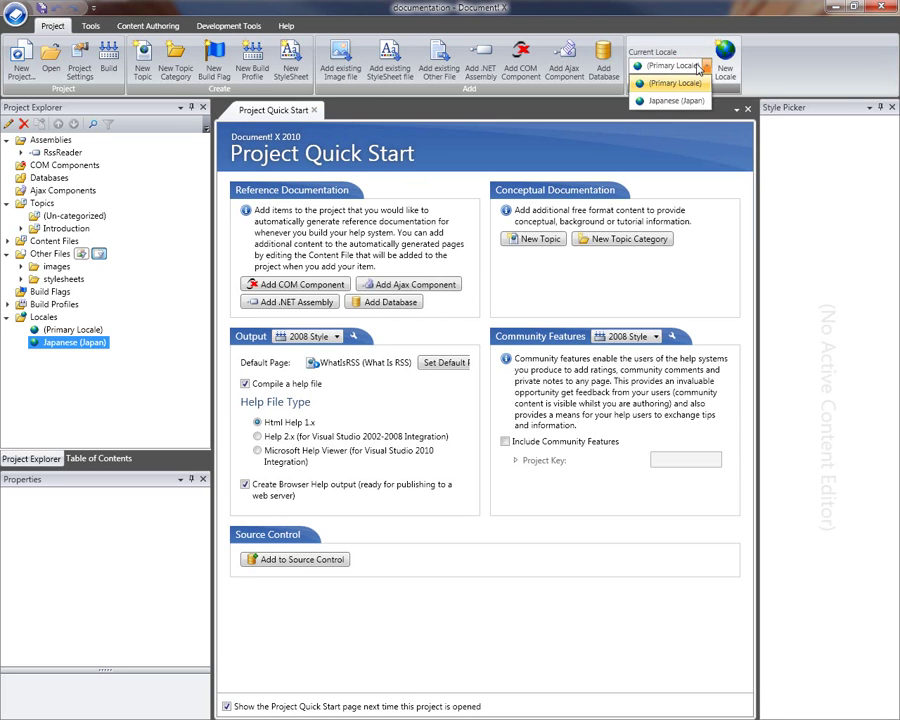
click(690, 100)
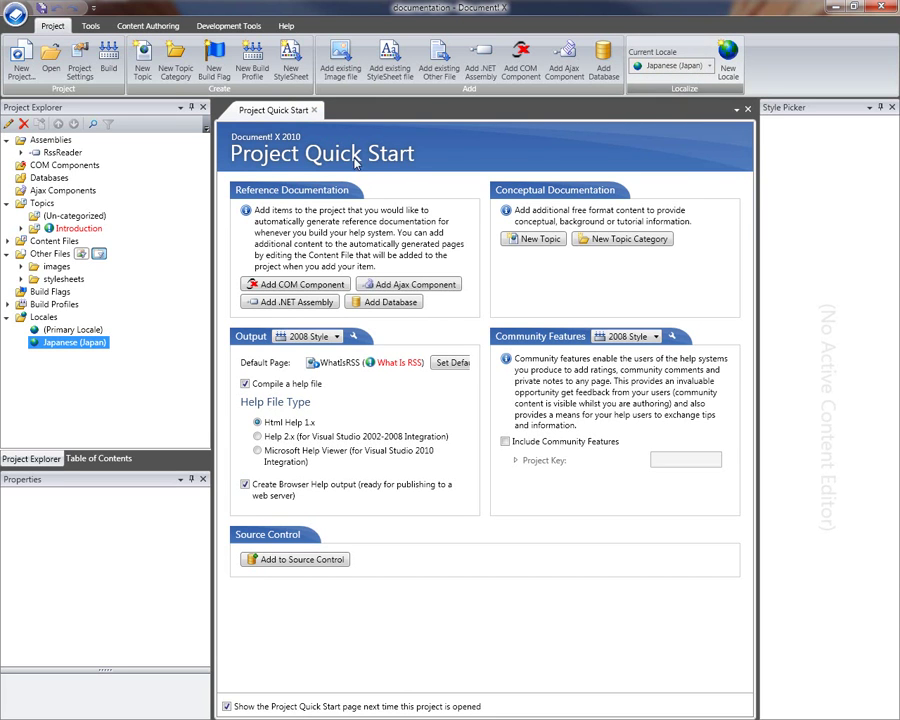
Expand the Introduction topics, whose untranslated titles are flagged in red
click(21, 228)
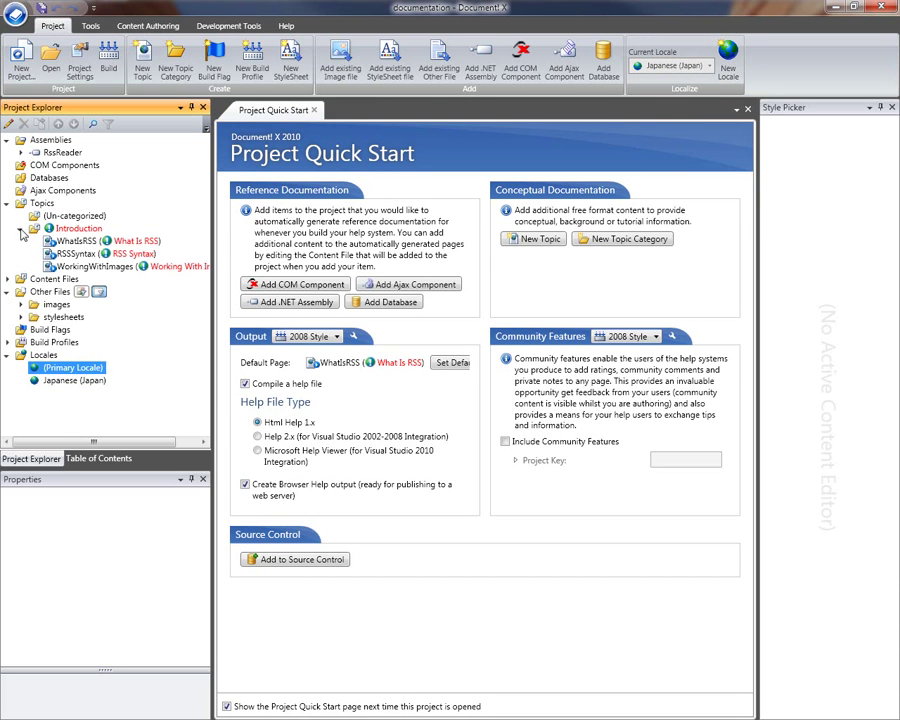
mouse_move(50, 233)
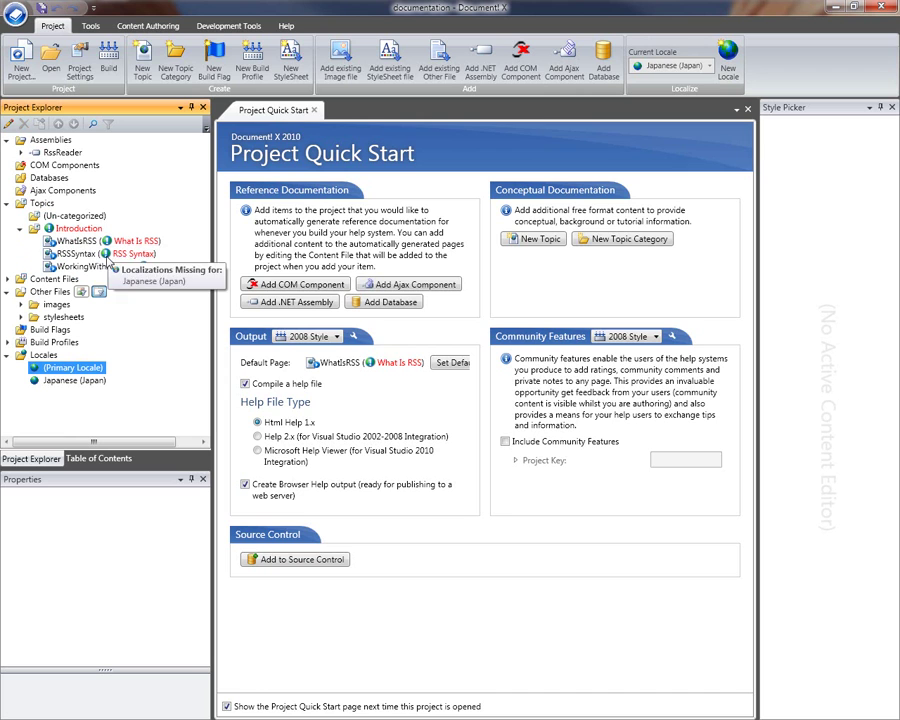
mouse_move(148, 271)
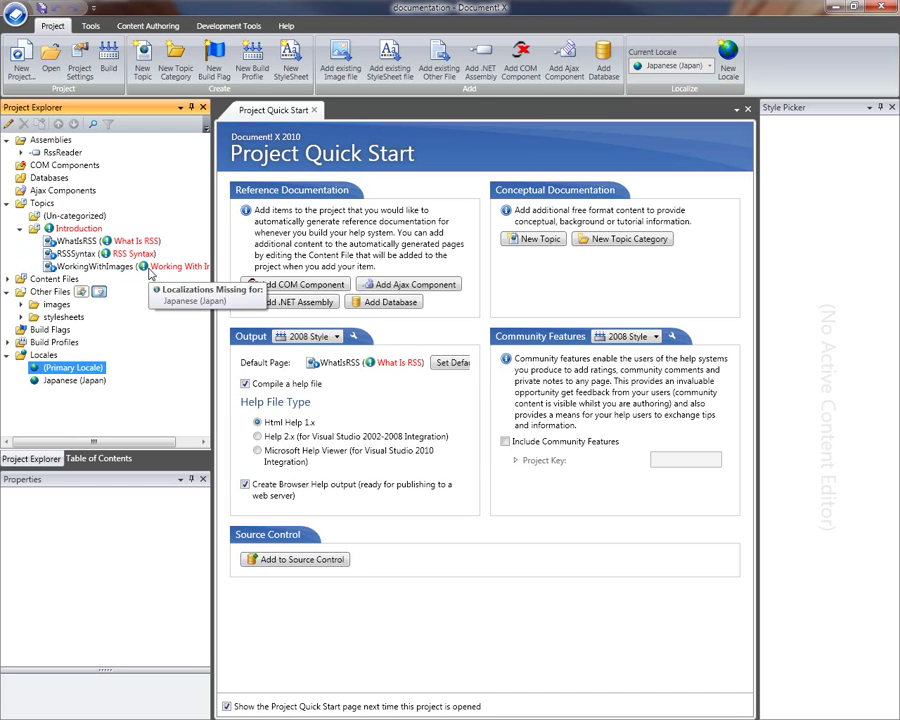
Open WhatIsRSS, shown as '!Untranslated: What Is RSS' in its Japanese version
double_click(84, 244)
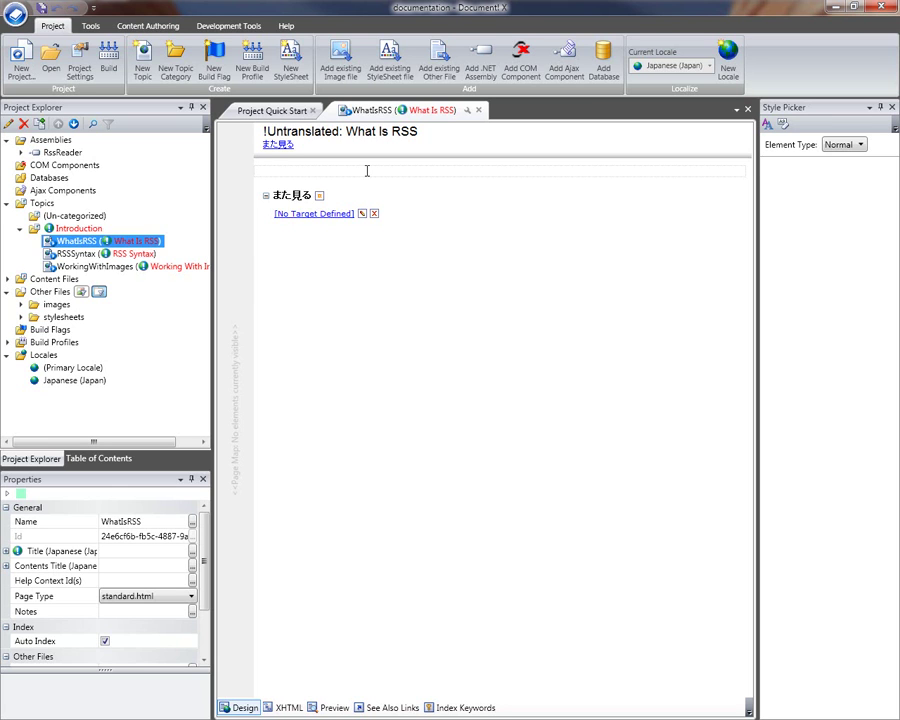
Reopen WhatIsRSS in the Primary Locale and select its opening paragraph
click(478, 110)
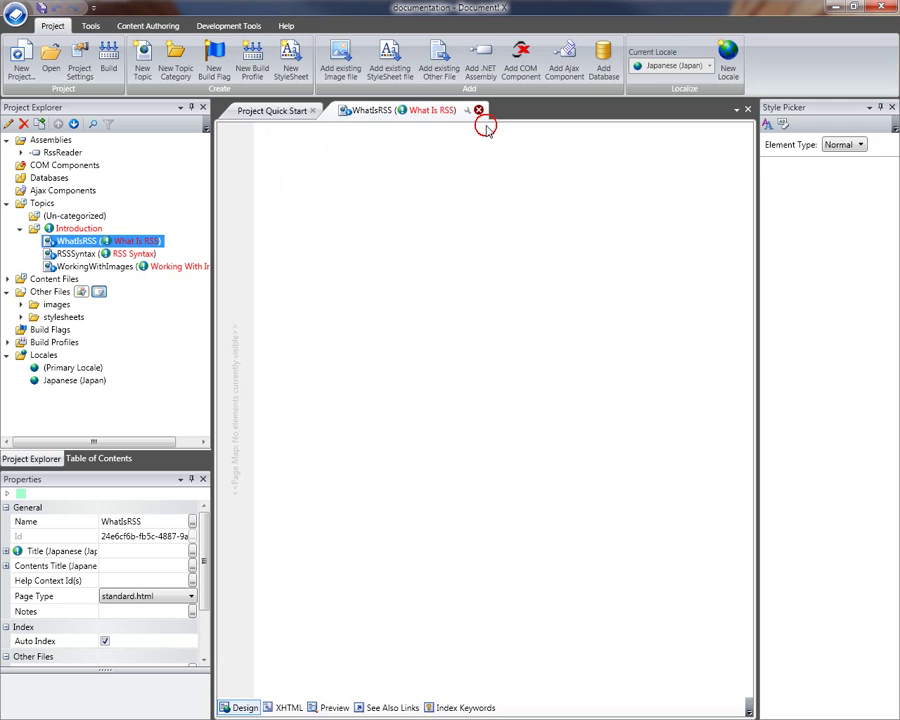
click(700, 66)
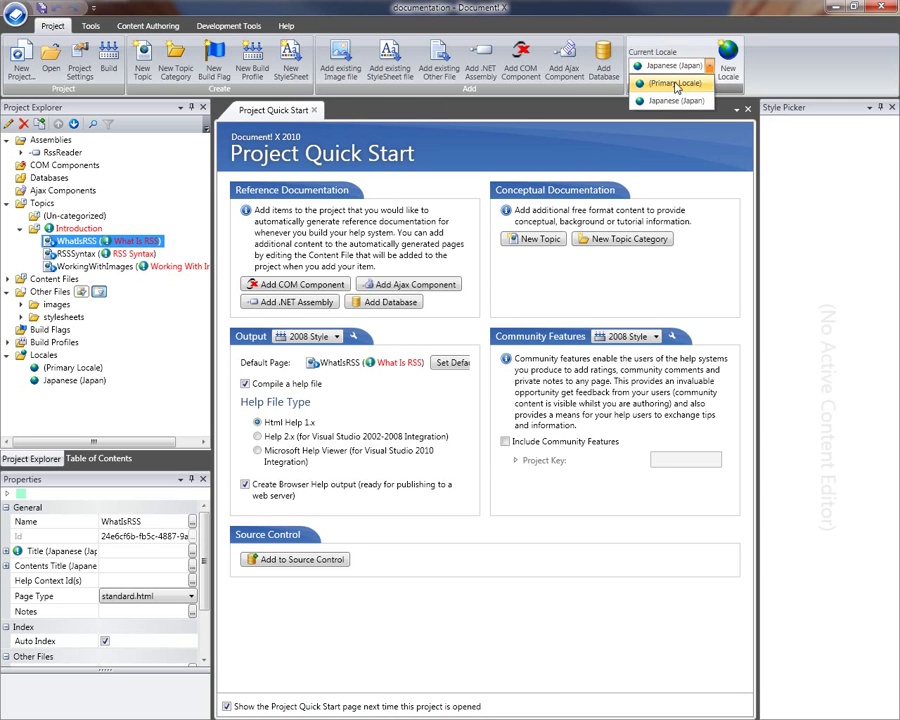
click(665, 80)
double_click(62, 241)
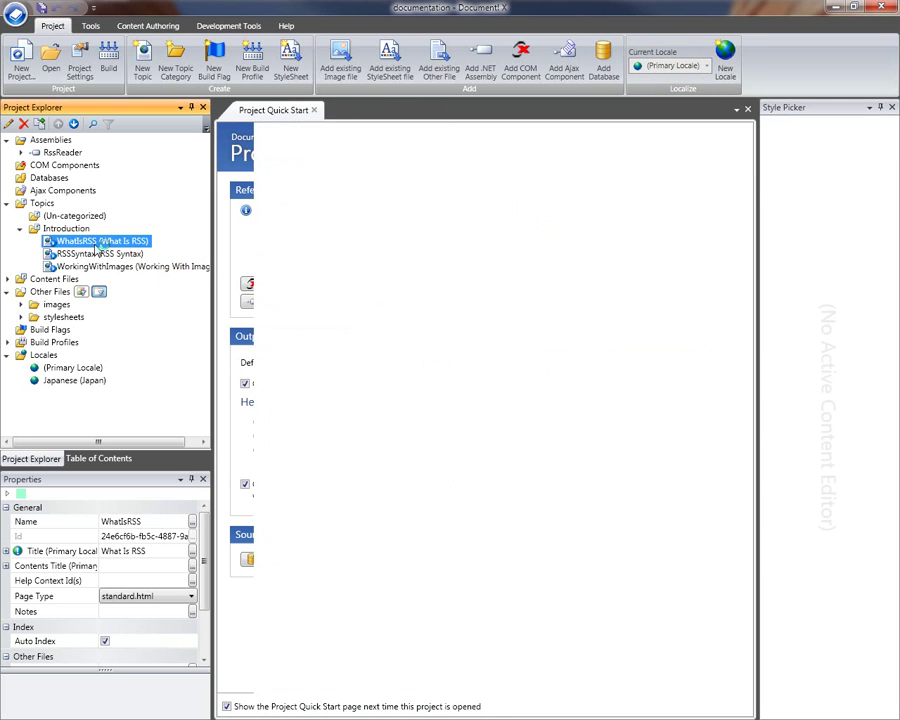
drag(416, 235, 248, 213)
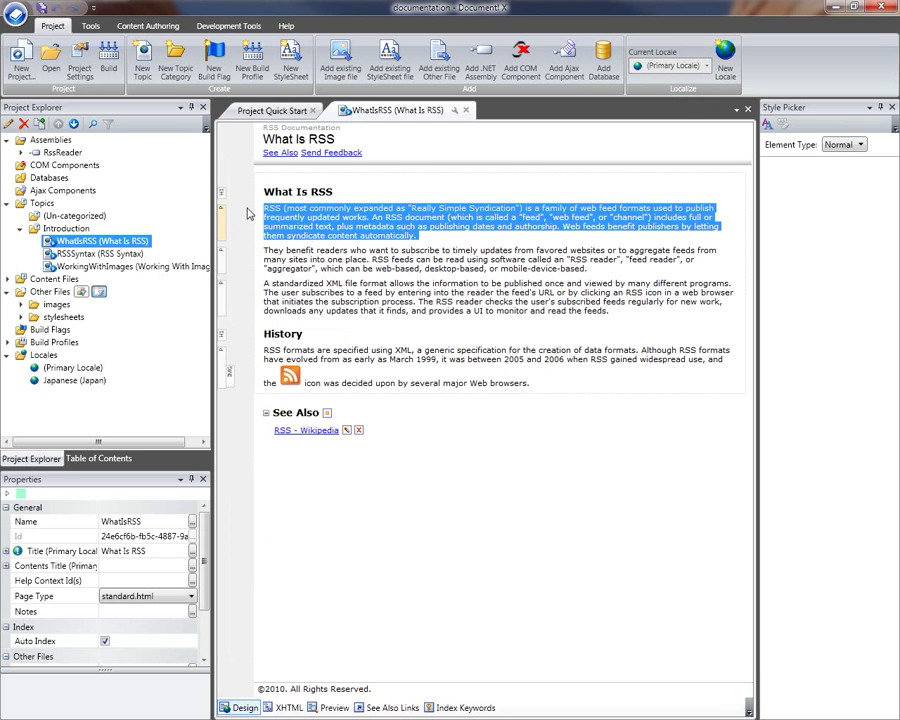
Switch the current locale back to Japanese (Japan) and close WhatIsRSS
click(700, 66)
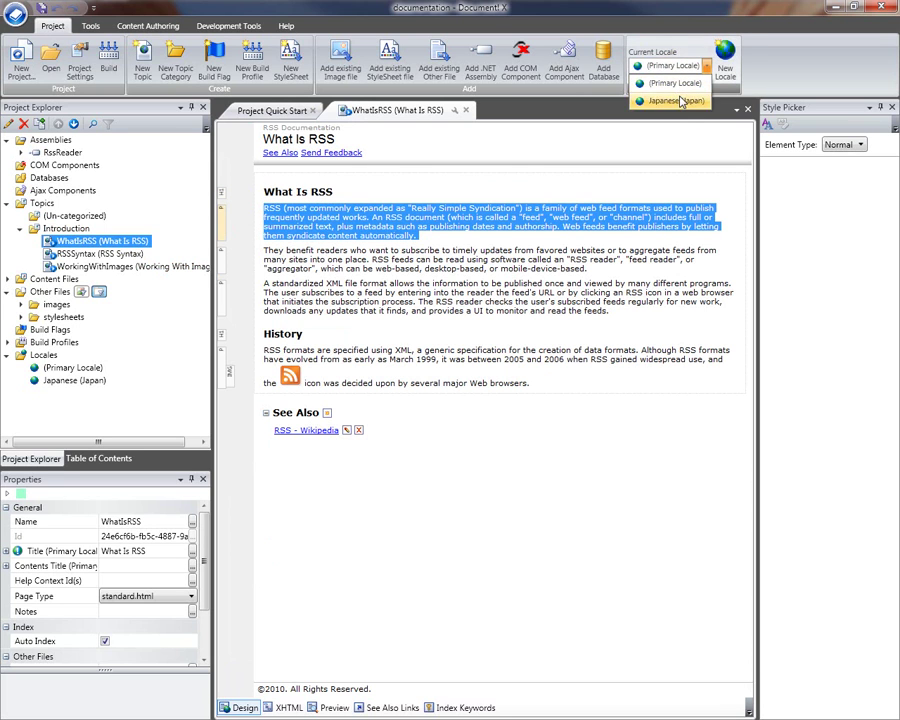
click(679, 102)
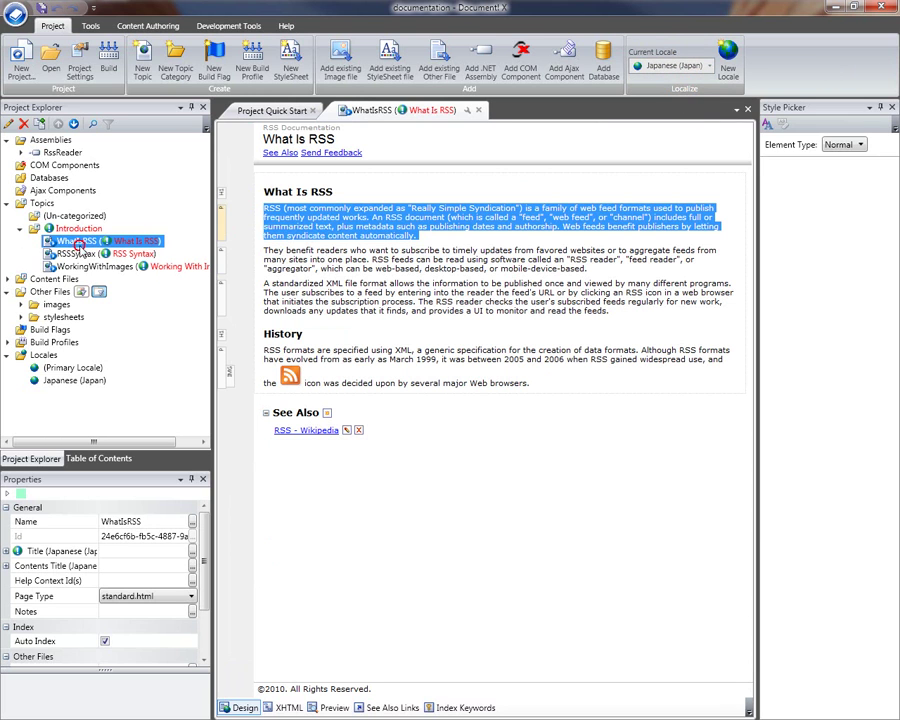
click(478, 110)
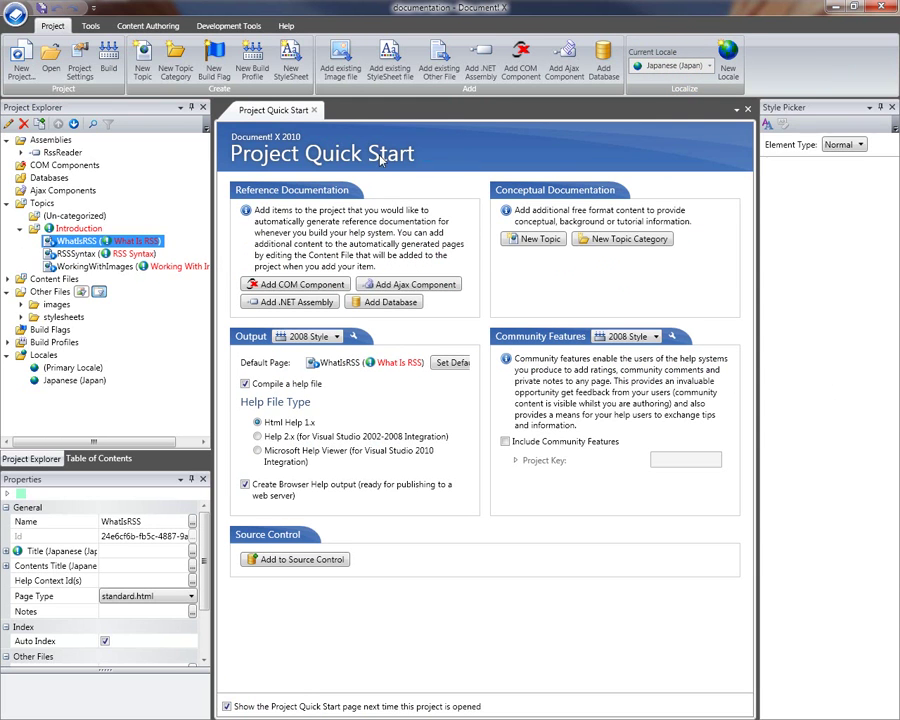
Set WhatIsRSS's Japanese title to 'RSSとは何ですか' and enlarge the properties area
double_click(76, 241)
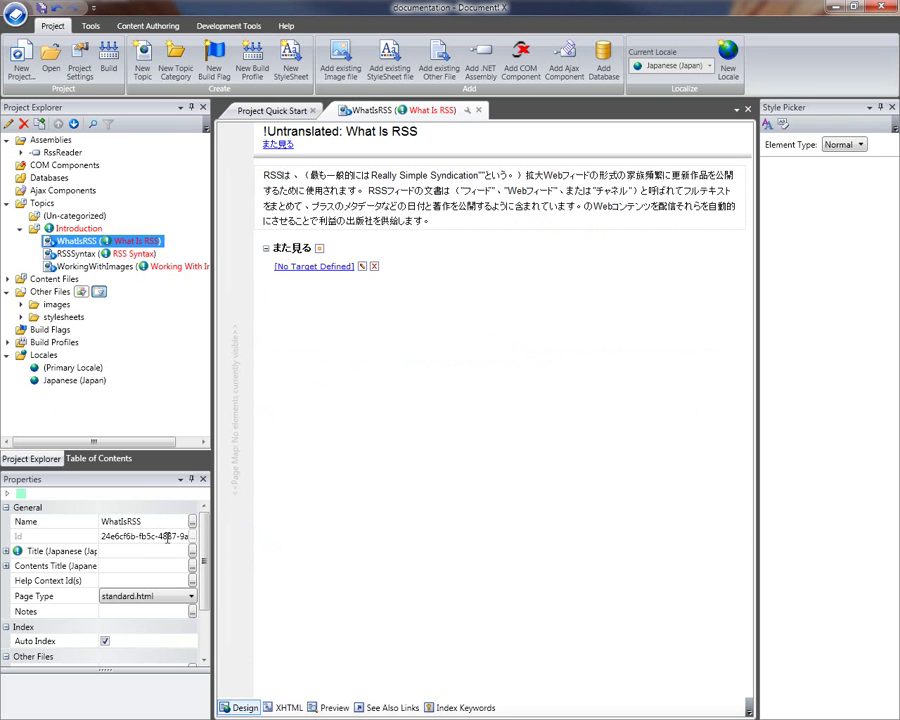
click(7, 552)
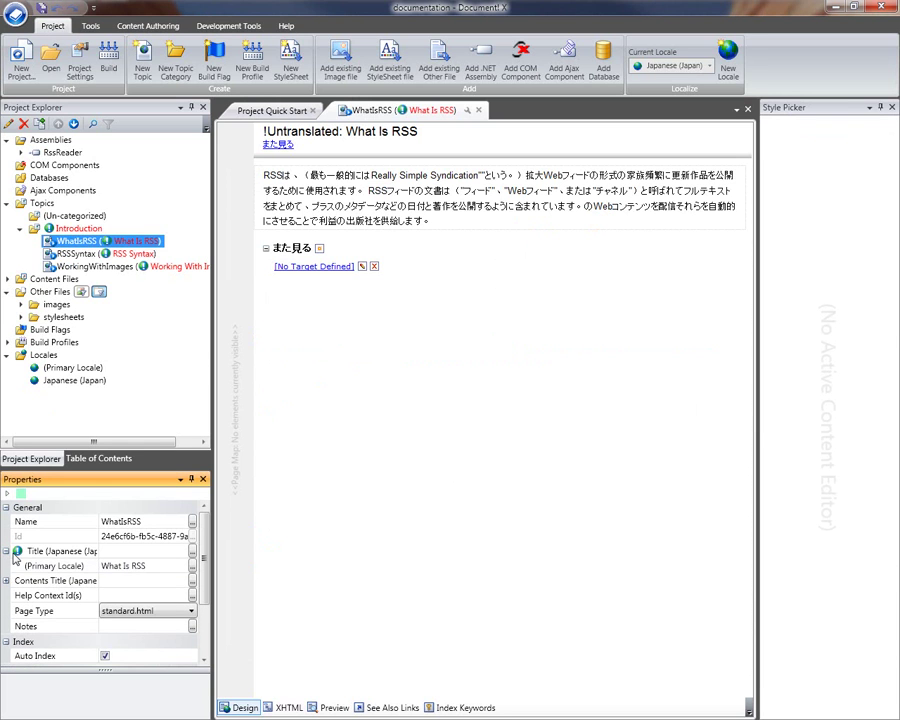
click(137, 553)
text(RSSとは何ですか)
key(Return)
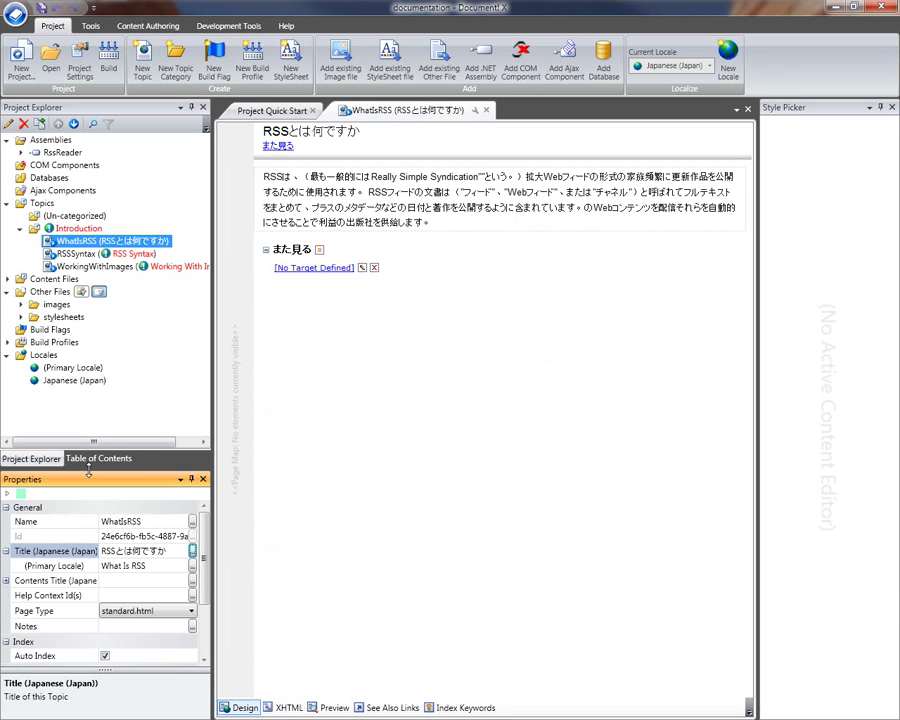
drag(88, 467, 64, 300)
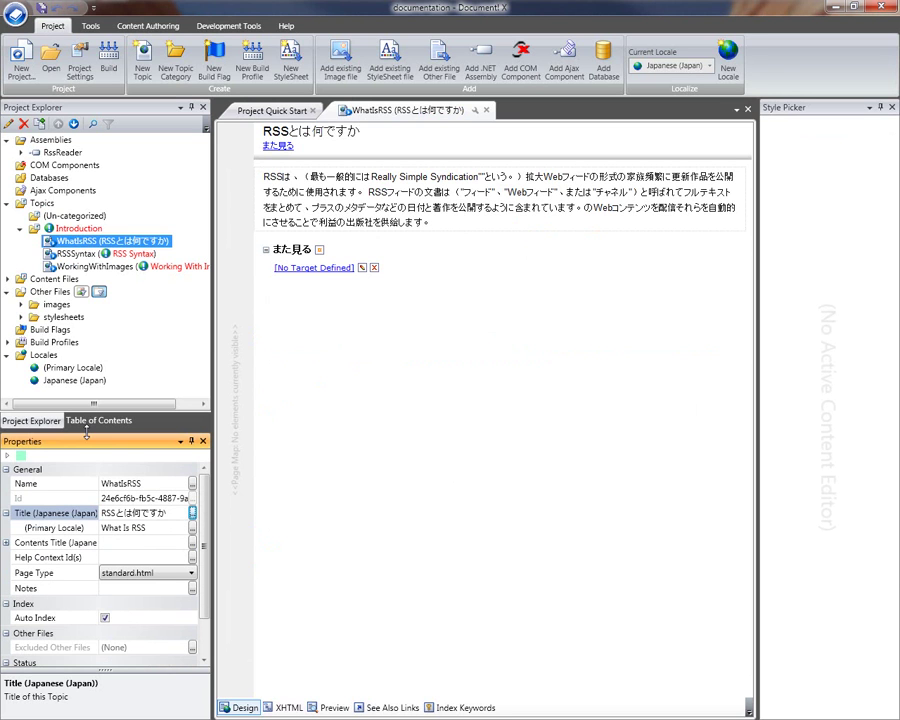
Inspect RSSSyntax's missing Japanese title beside its primary-locale 'RSS Syntax' title
click(72, 256)
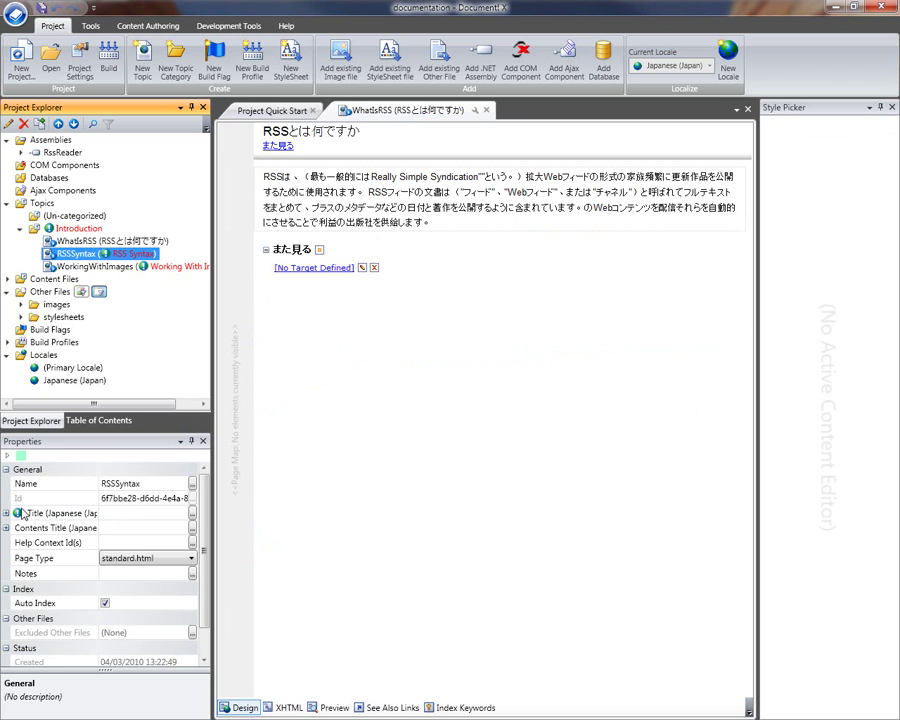
mouse_move(22, 516)
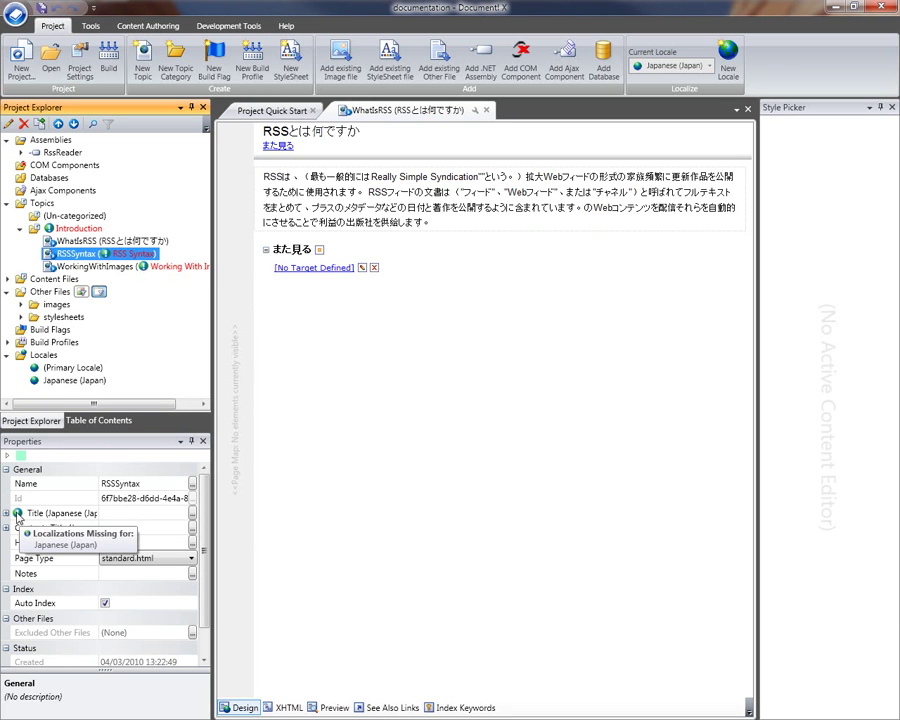
click(5, 514)
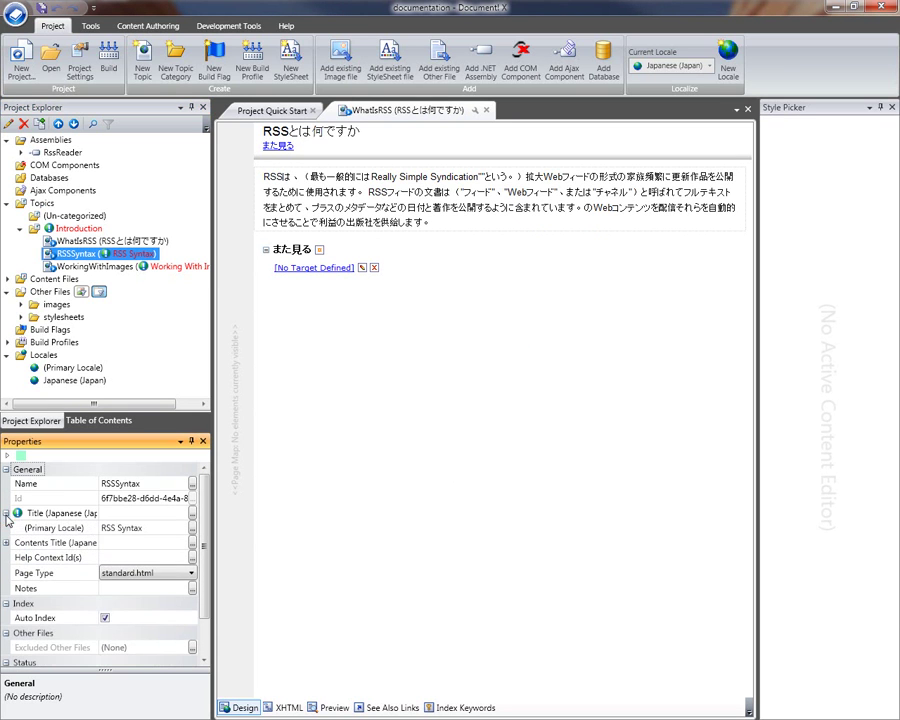
mouse_move(18, 517)
click(6, 514)
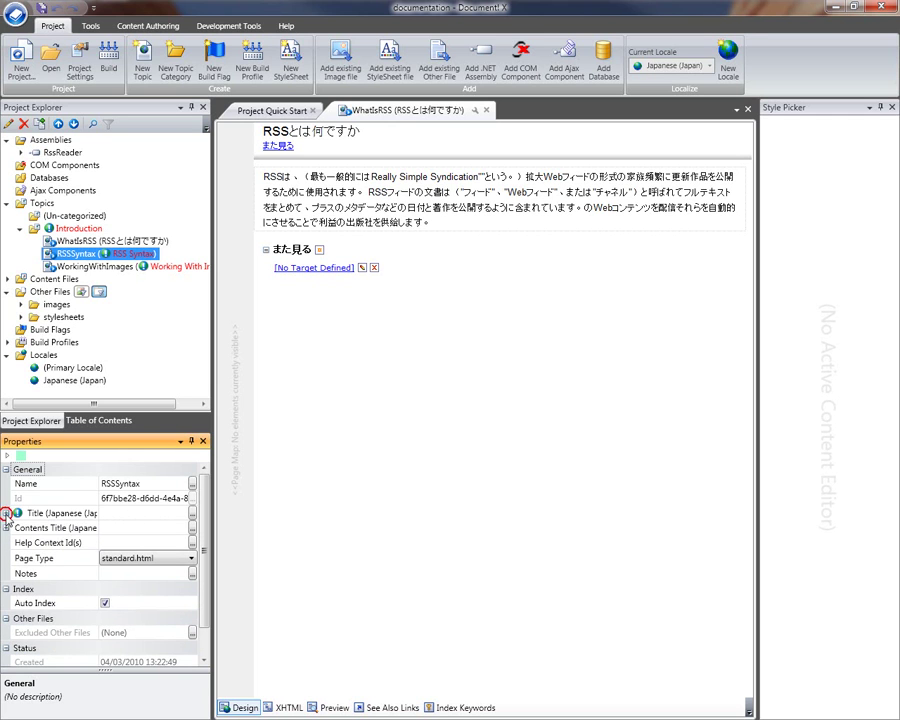
click(6, 514)
click(54, 513)
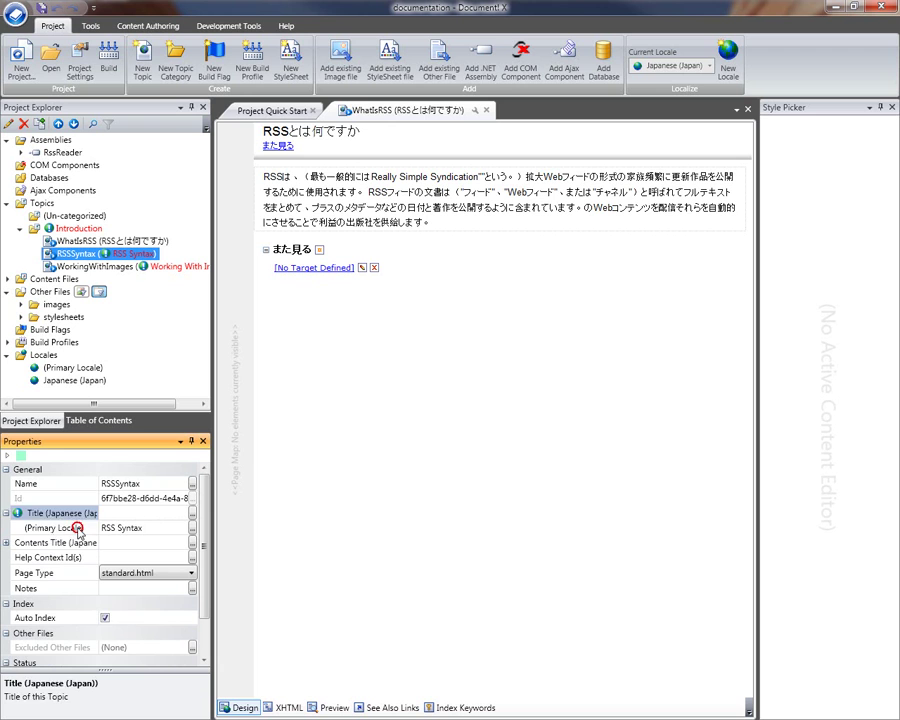
click(77, 528)
click(14, 514)
click(6, 514)
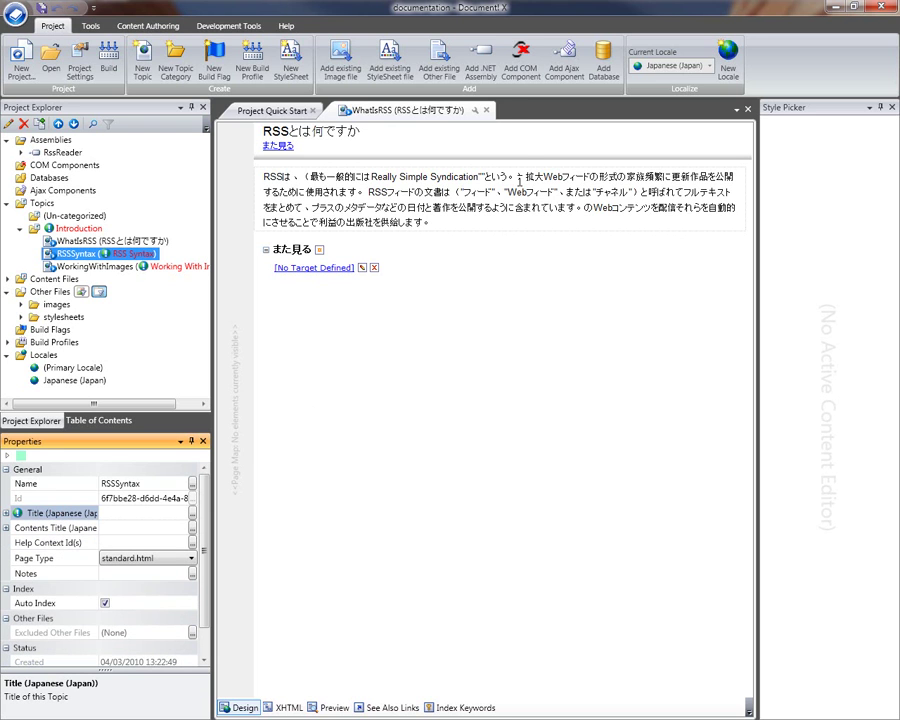
Close WhatIsRSS and view the properties of WhatIsRSS and the Introduction folder
click(477, 110)
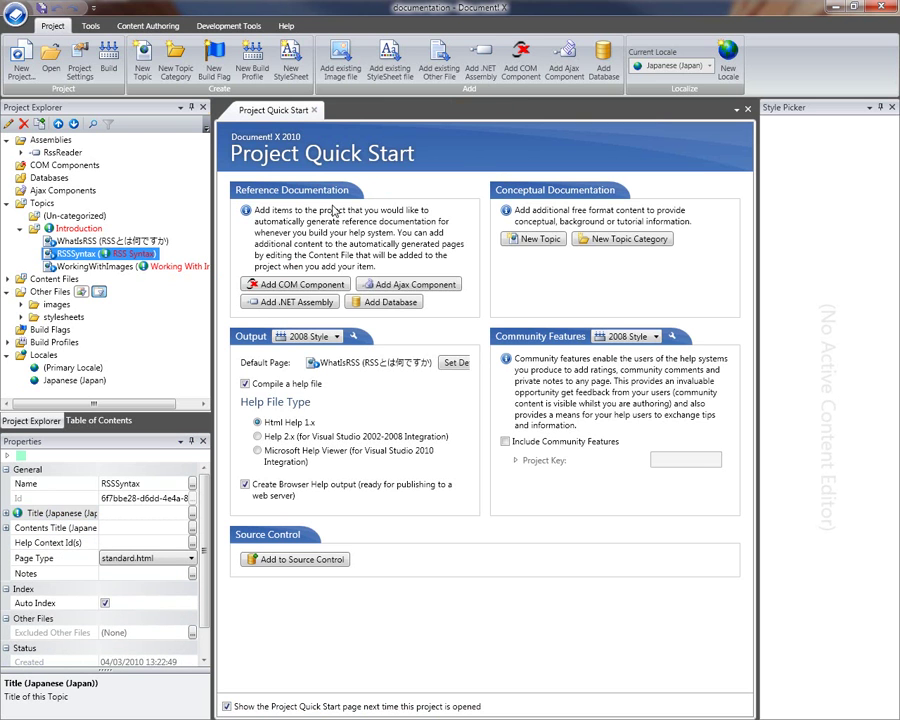
click(111, 244)
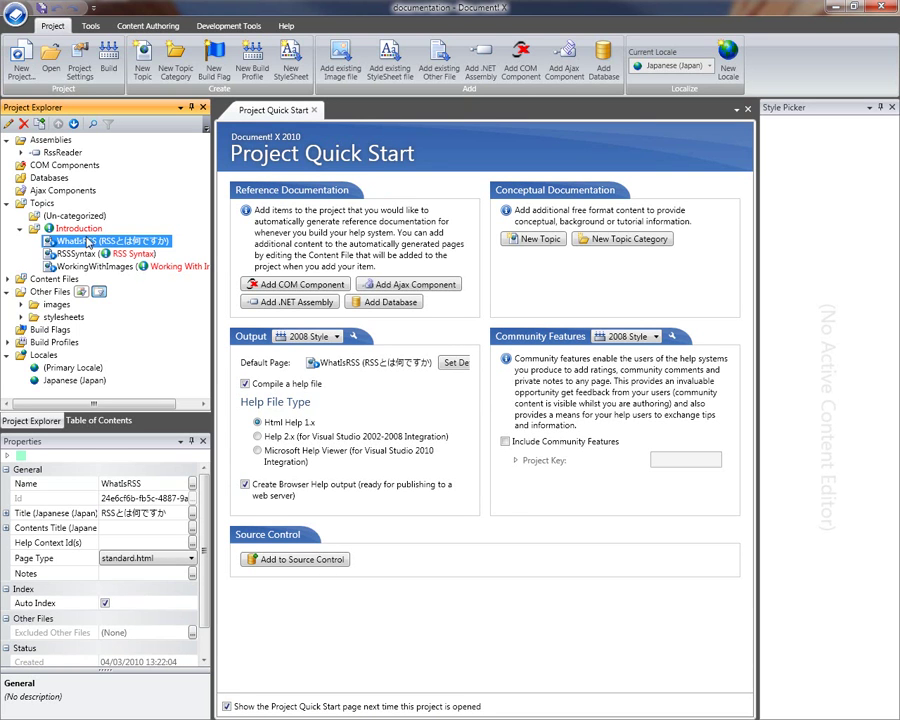
click(55, 228)
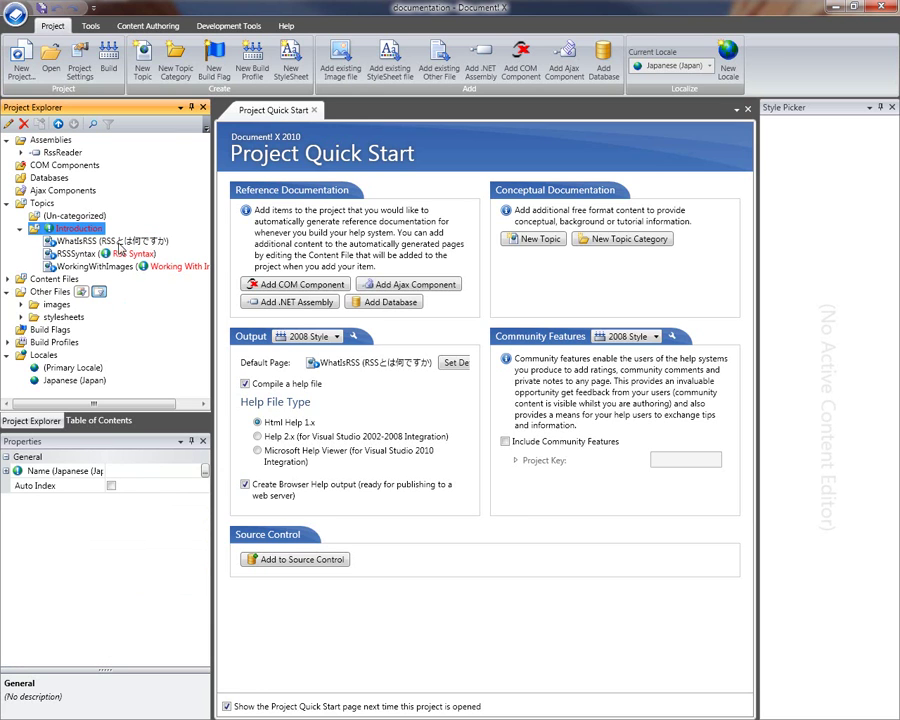
Reveal Introduction's primary-locale name, then expand Content Files to show RssReader.dxc
click(6, 471)
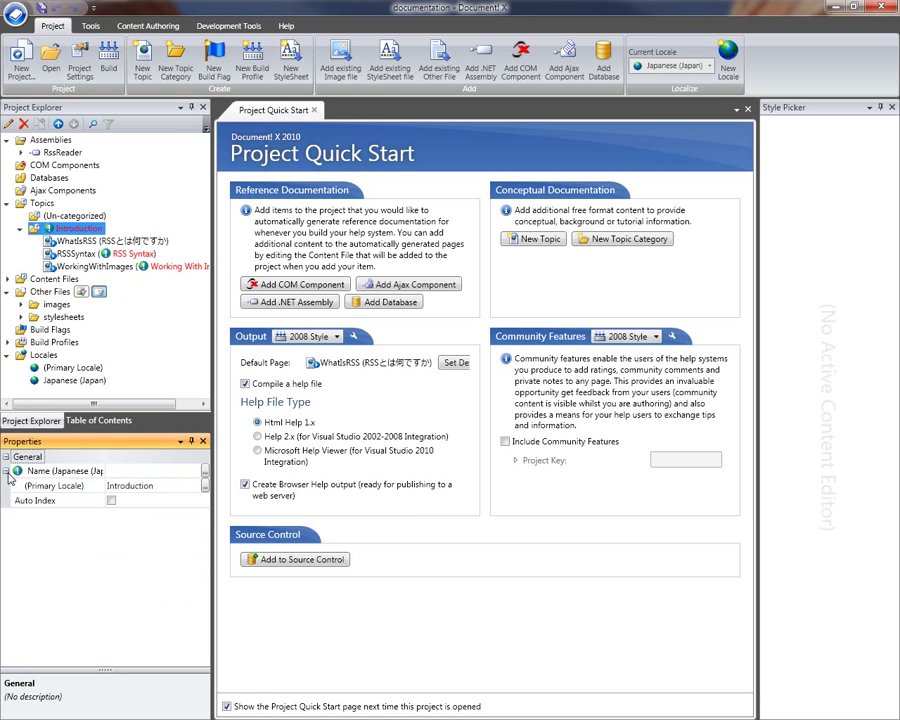
click(83, 243)
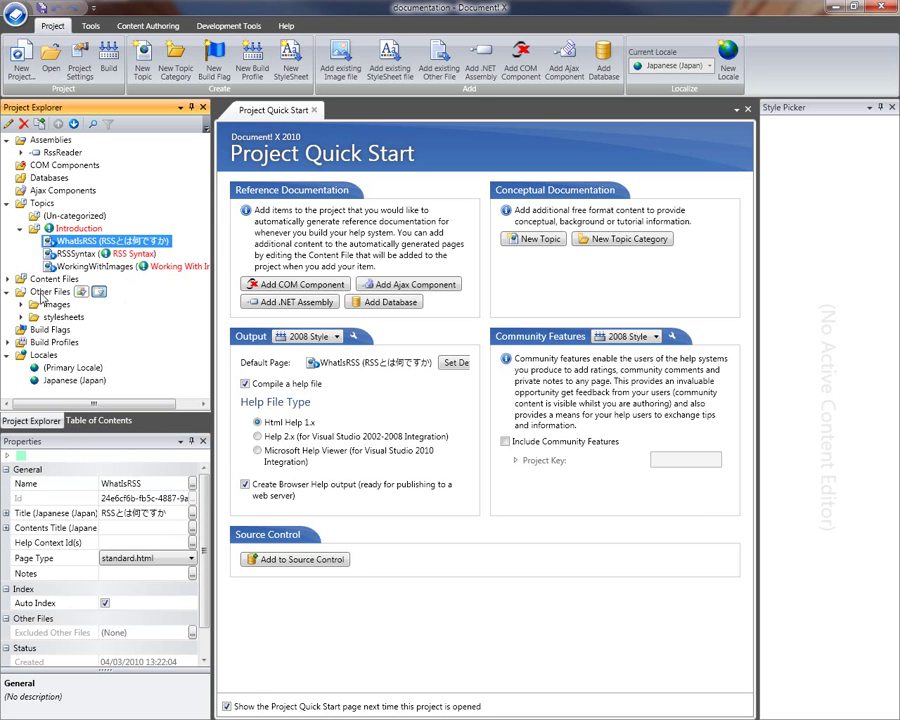
click(9, 280)
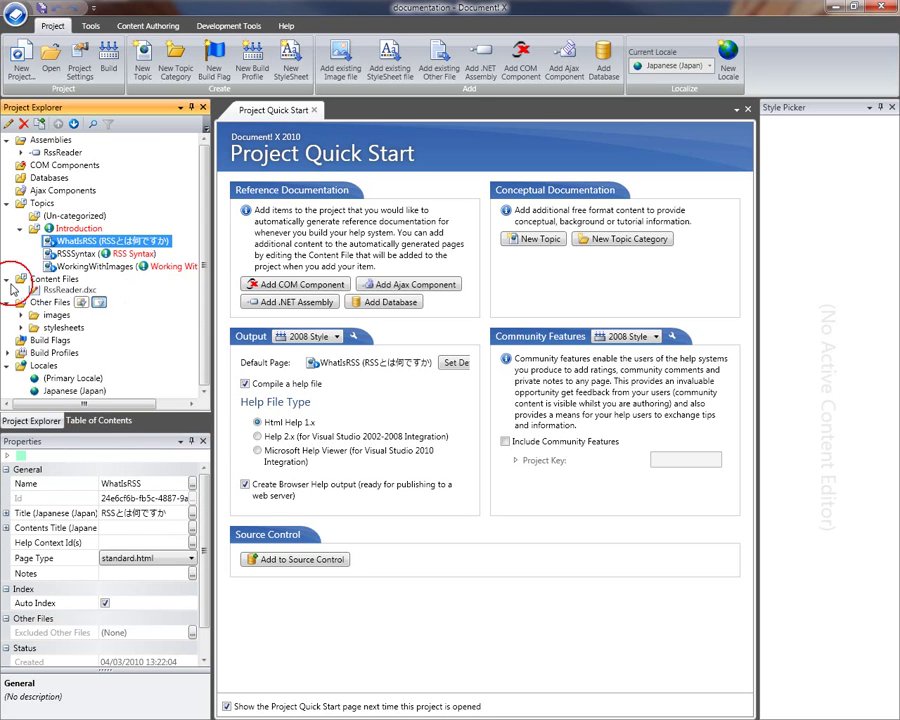
click(72, 290)
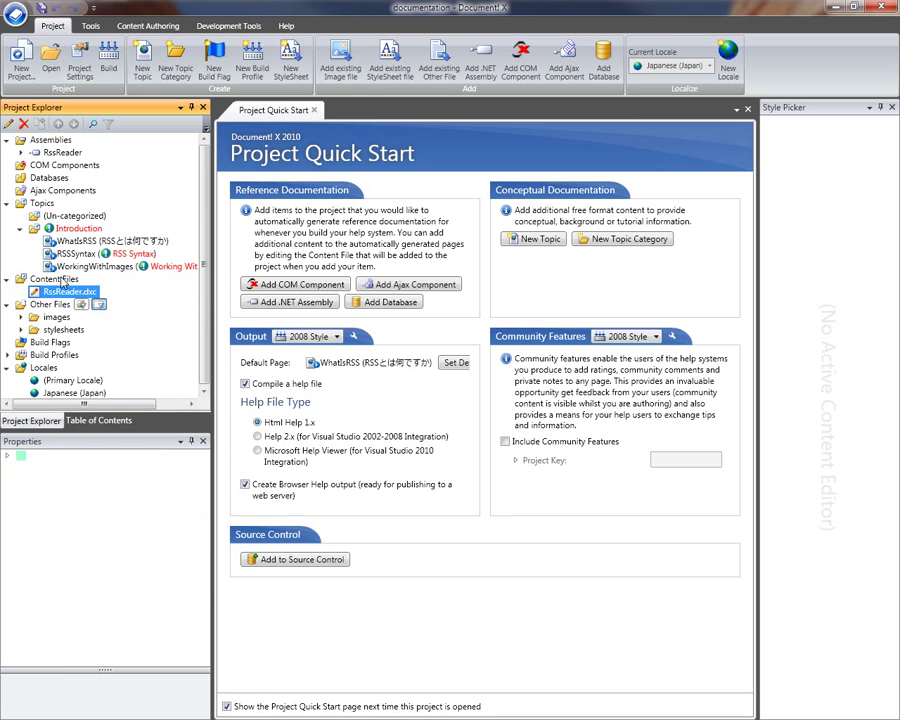
click(60, 279)
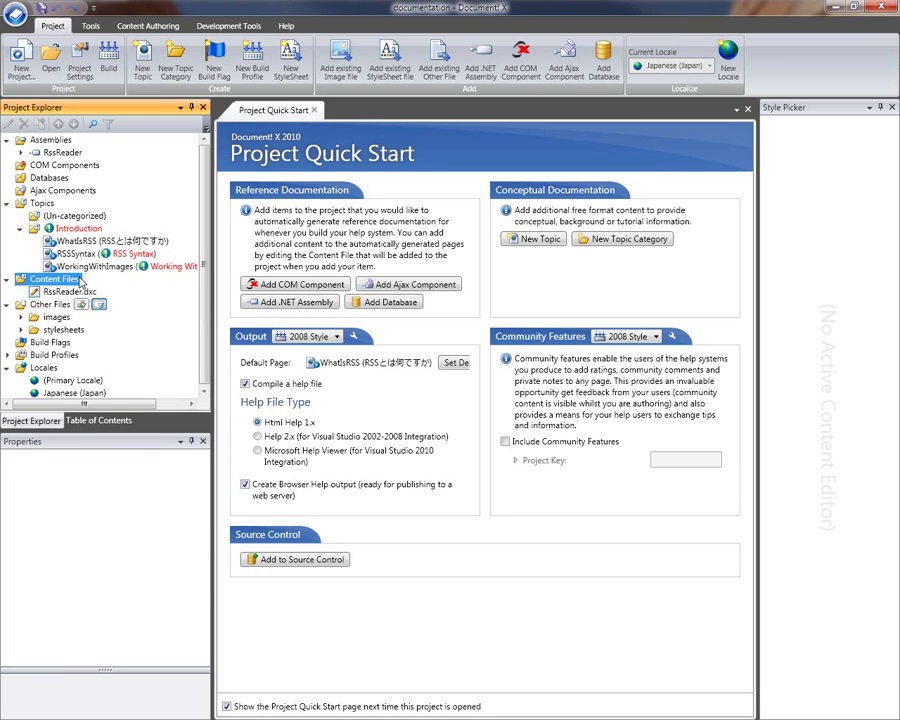
Create a new content file RssReader_jp.dxc documenting RssReader.dll
right_click(62, 280)
click(95, 288)
click(470, 329)
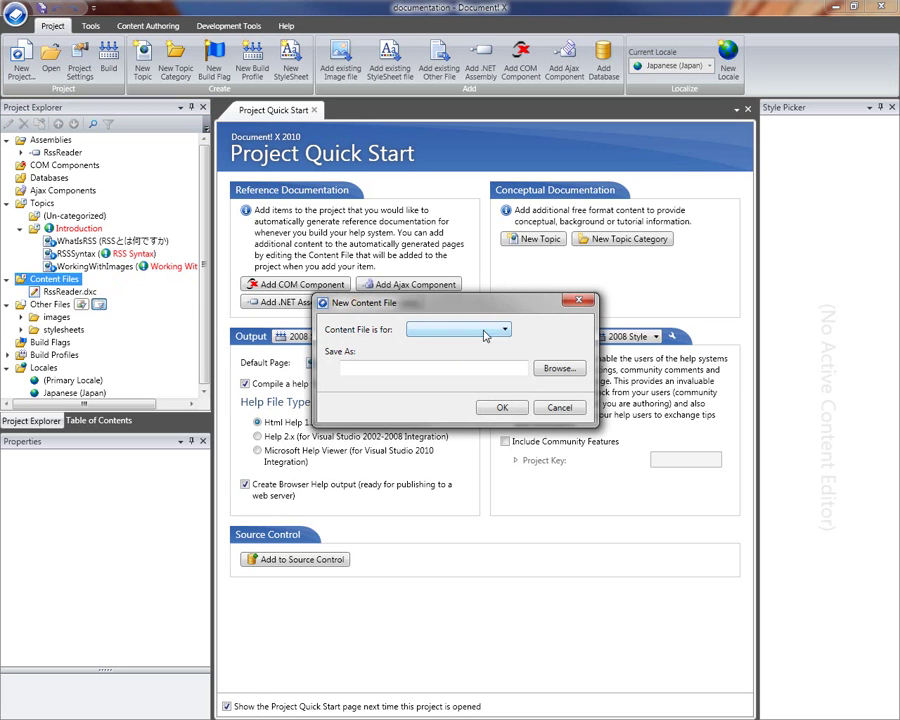
click(462, 341)
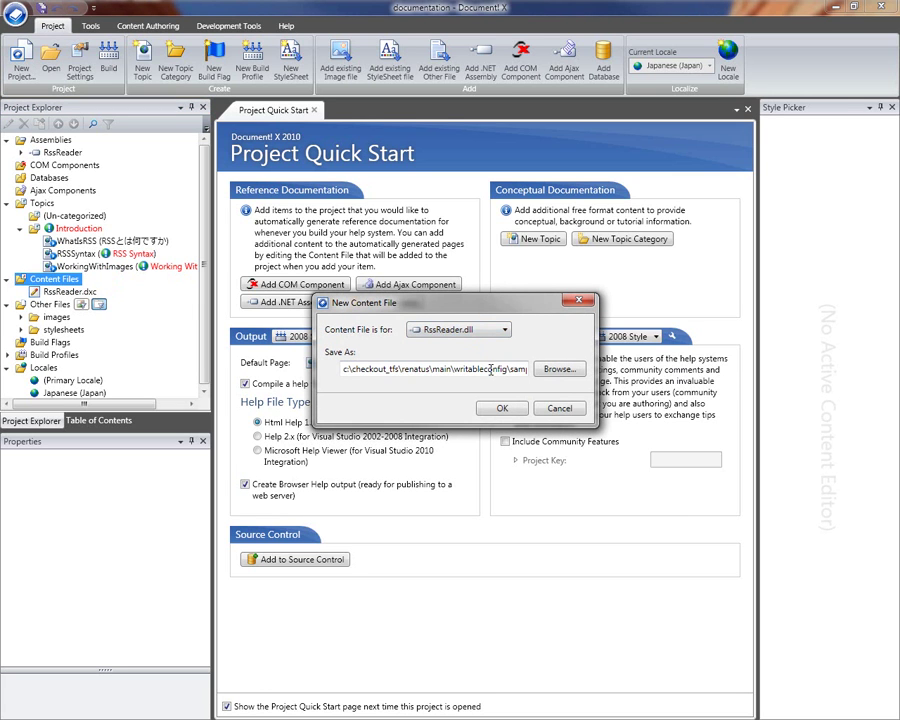
click(480, 372)
key(End)
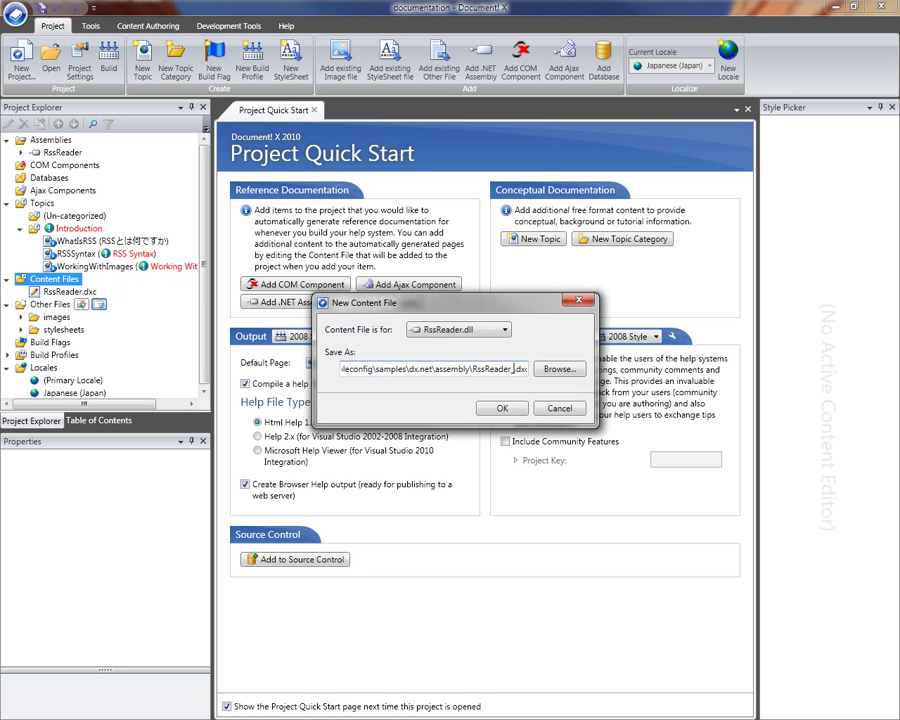
click(502, 408)
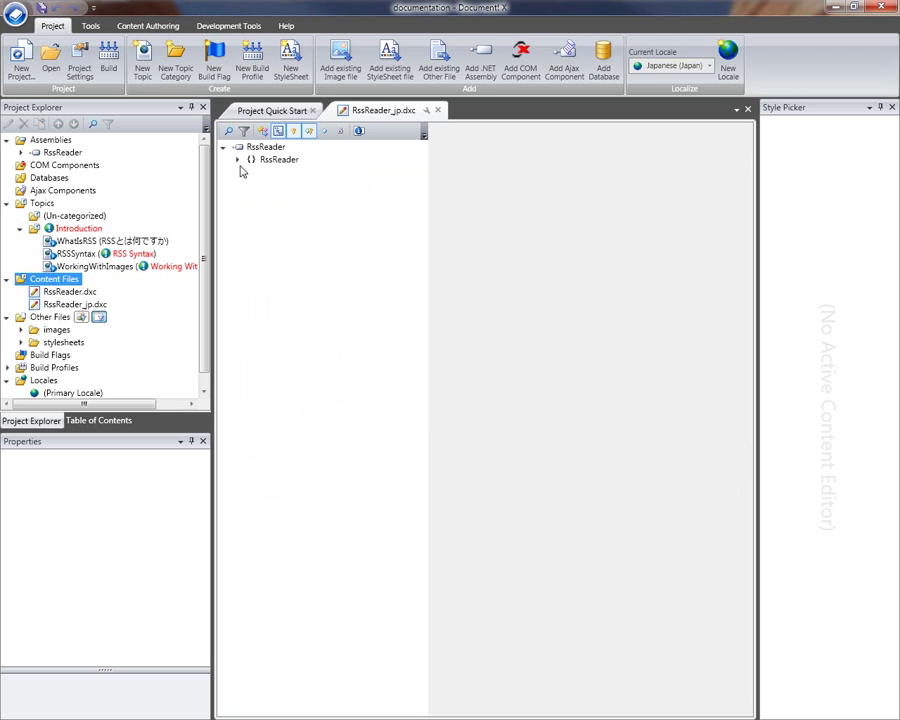
Set RssReader_jp.dxc to be used only for Japanese (Japan) output, not the primary locale
click(238, 160)
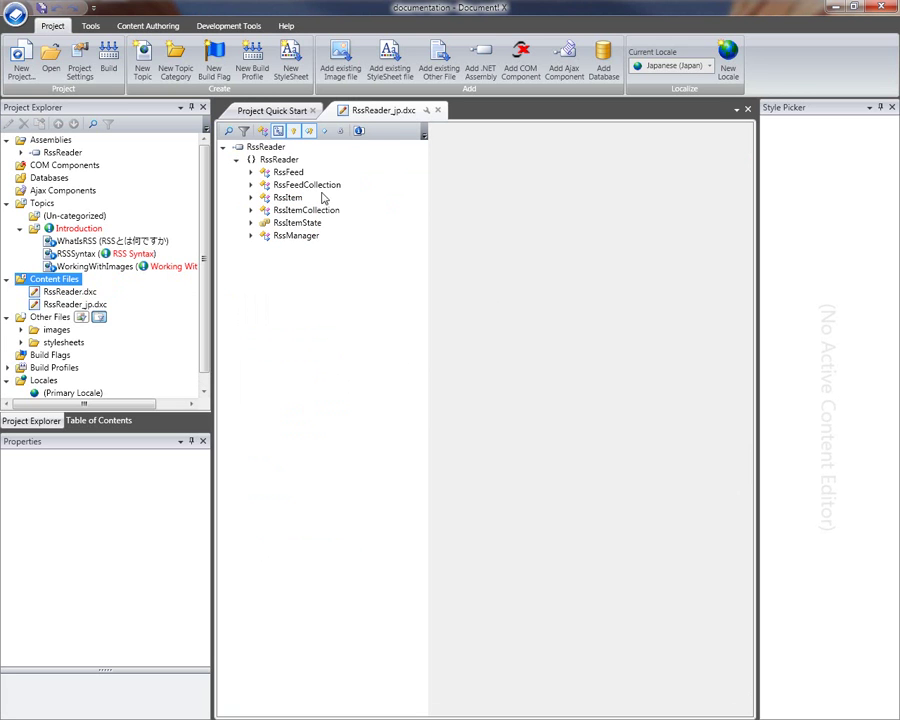
click(360, 133)
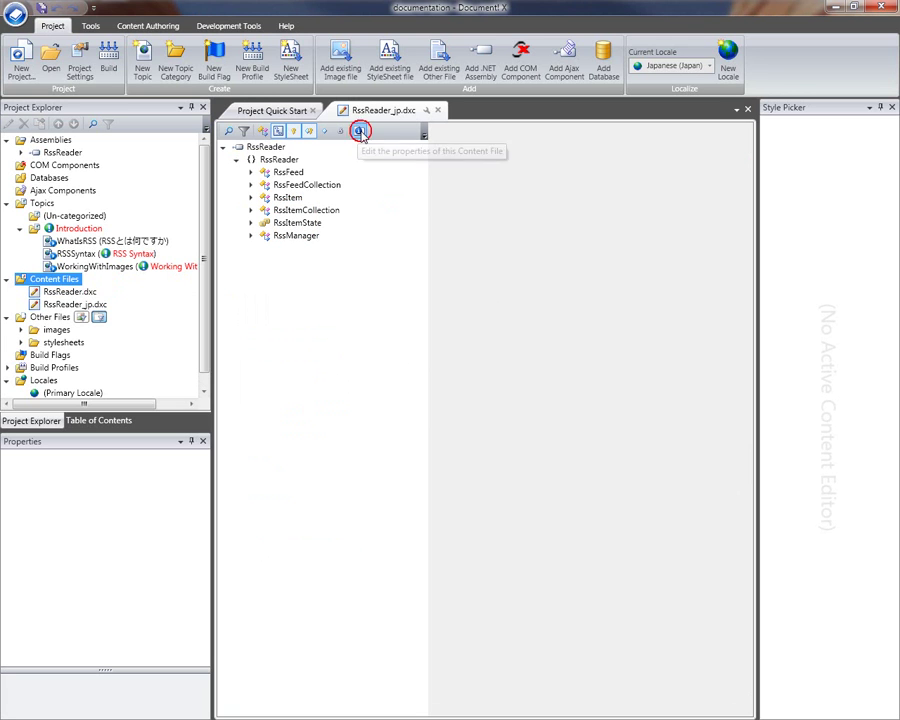
click(312, 364)
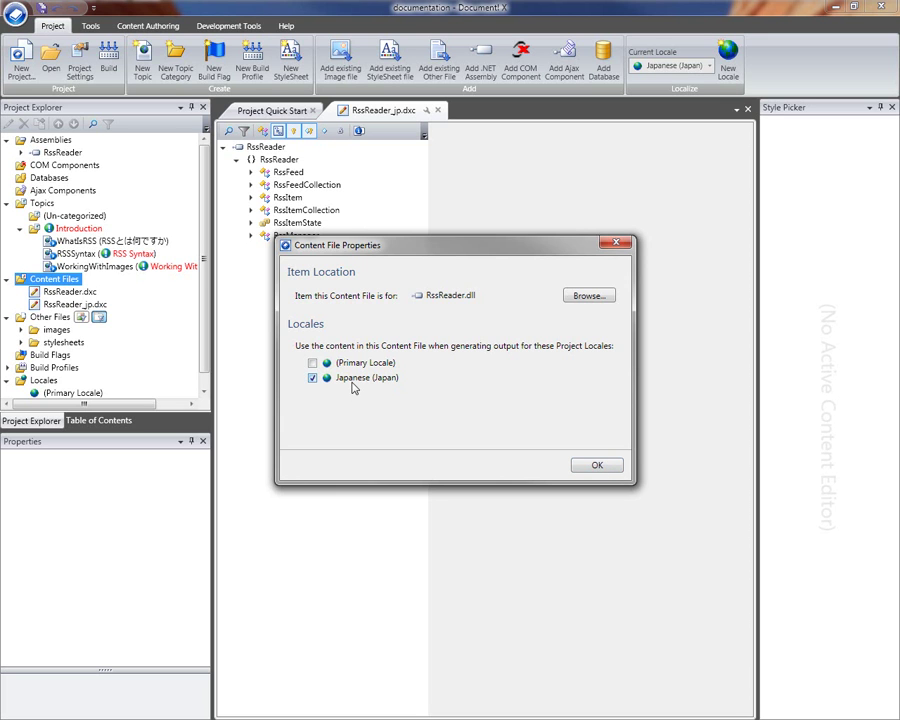
click(597, 464)
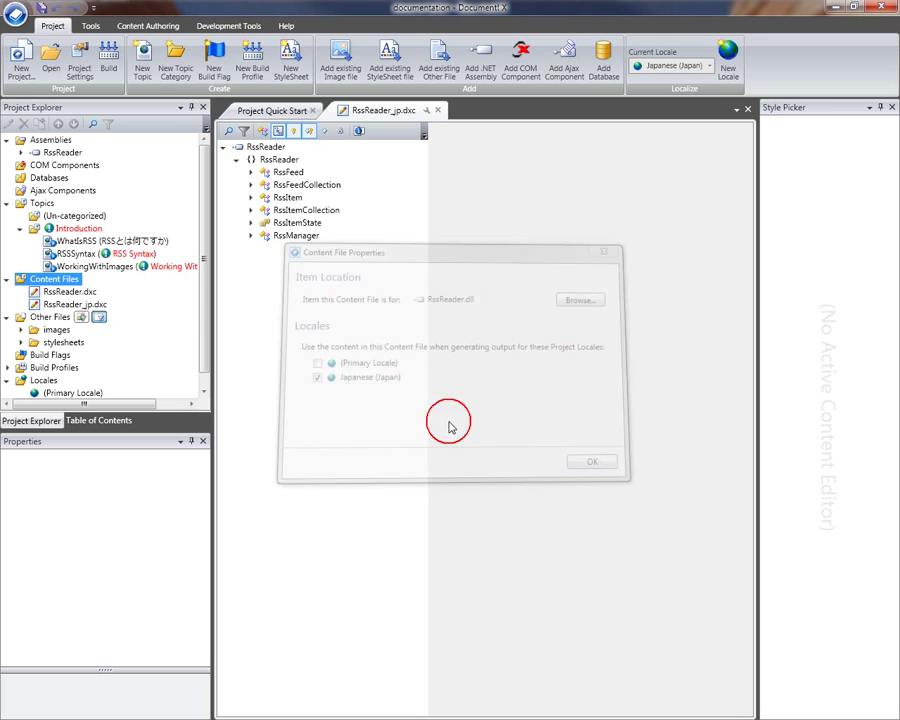
Restrict RssReader.dxc to the primary locale by unchecking Japanese (Japan), then close and save it
double_click(64, 291)
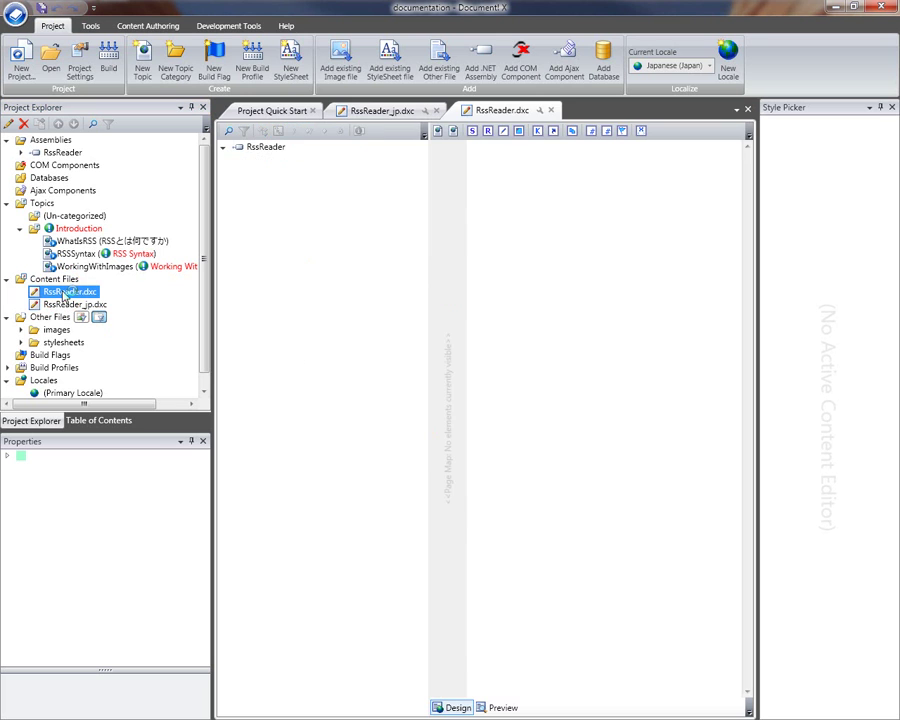
click(358, 130)
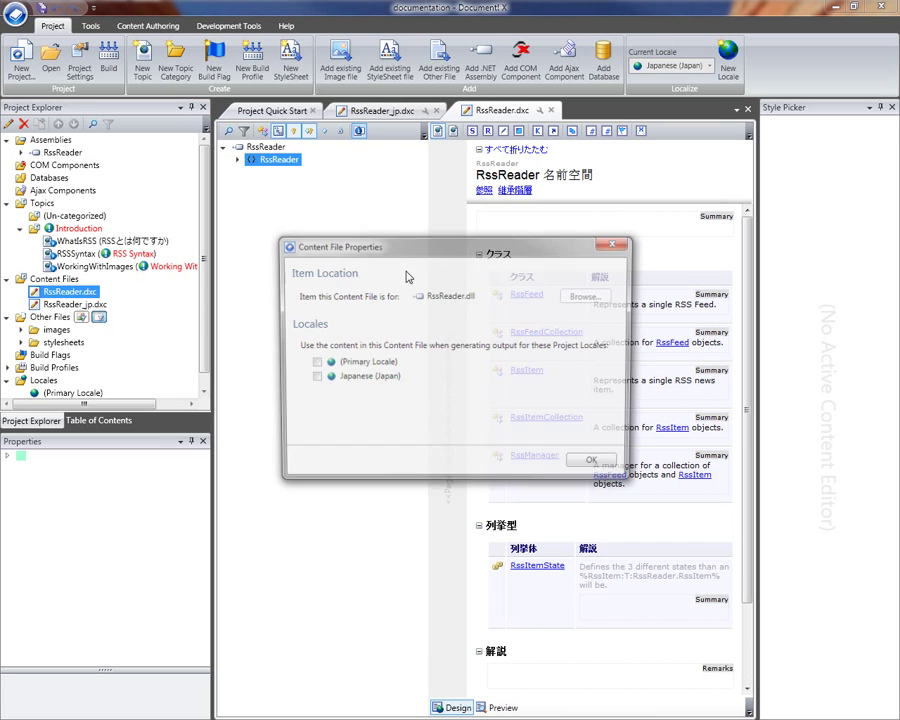
click(364, 377)
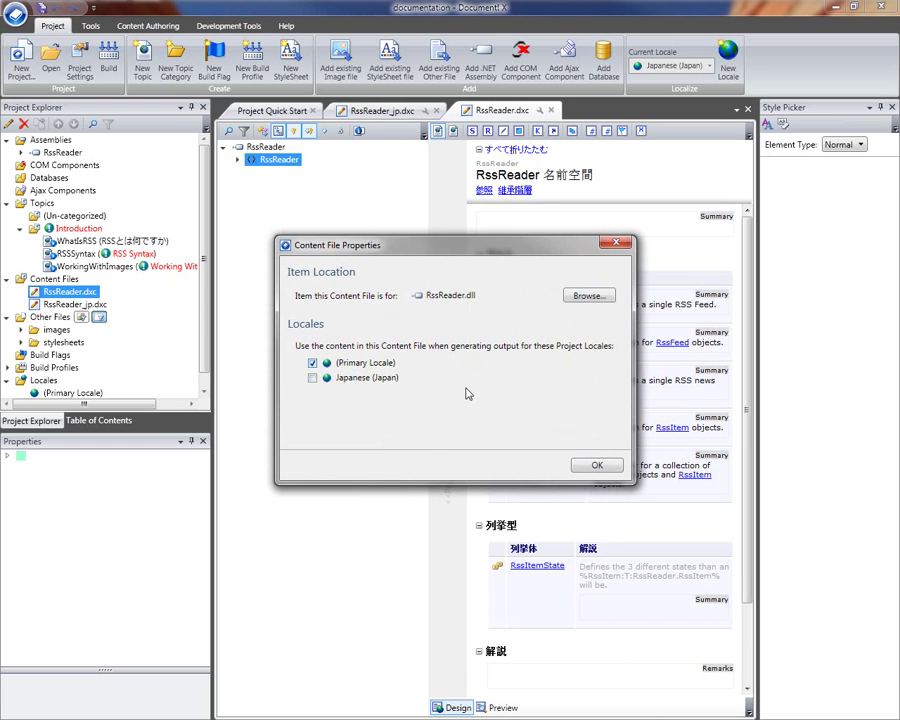
click(598, 465)
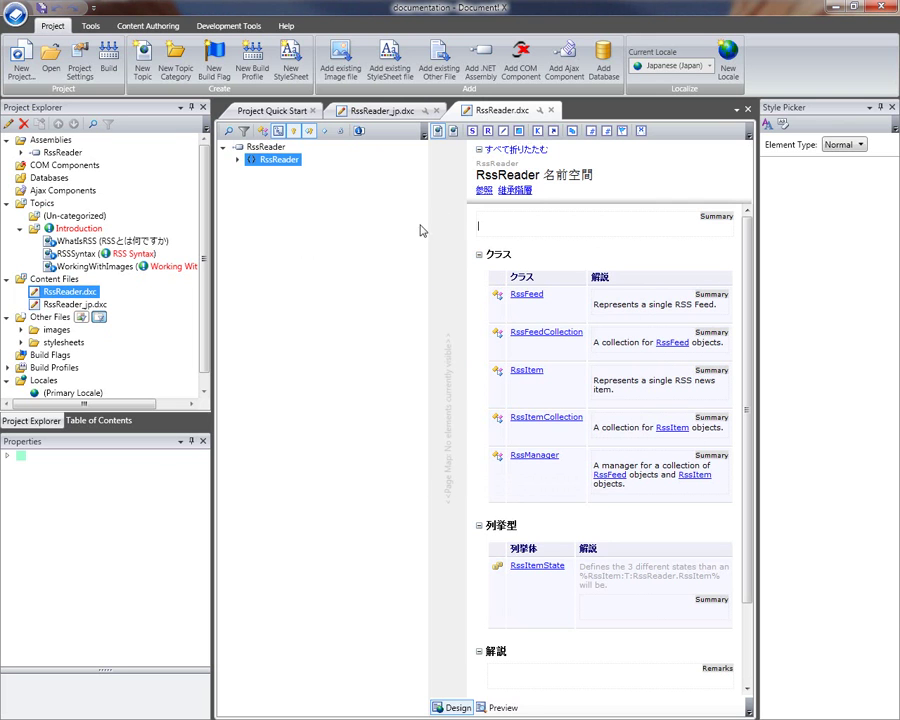
drag(466, 226, 383, 225)
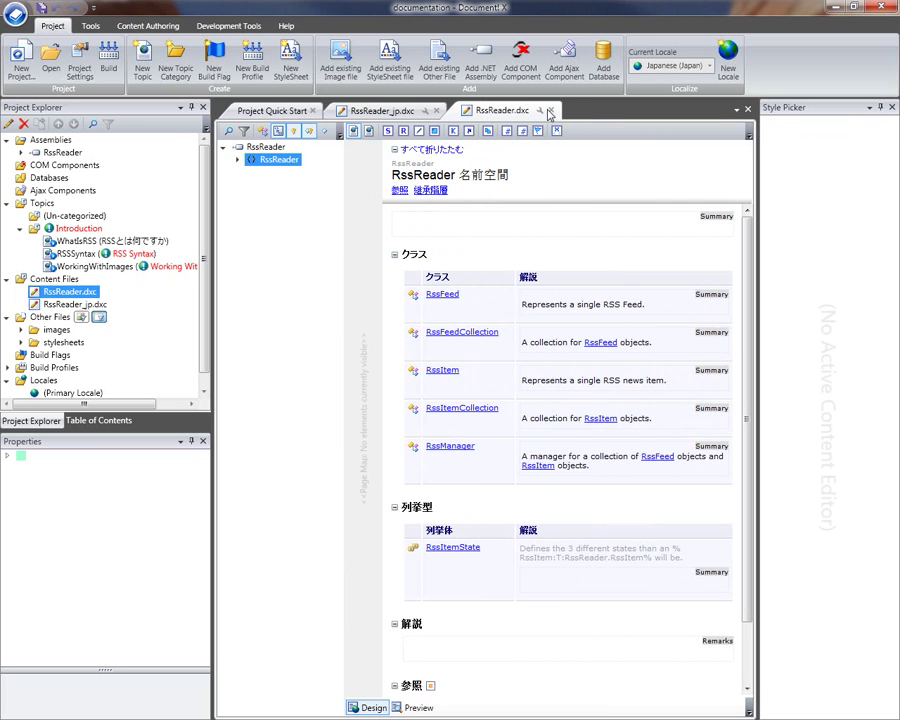
click(549, 111)
Save and close both content files, then reopen RssReader_jp.dxc at its RssReader namespace page
click(397, 525)
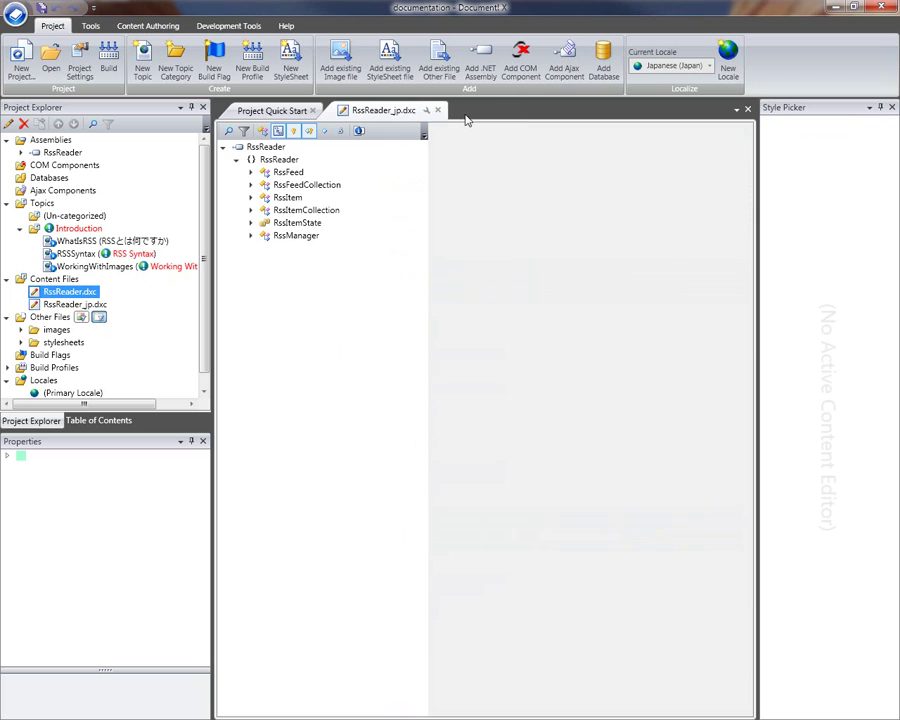
click(438, 110)
click(401, 357)
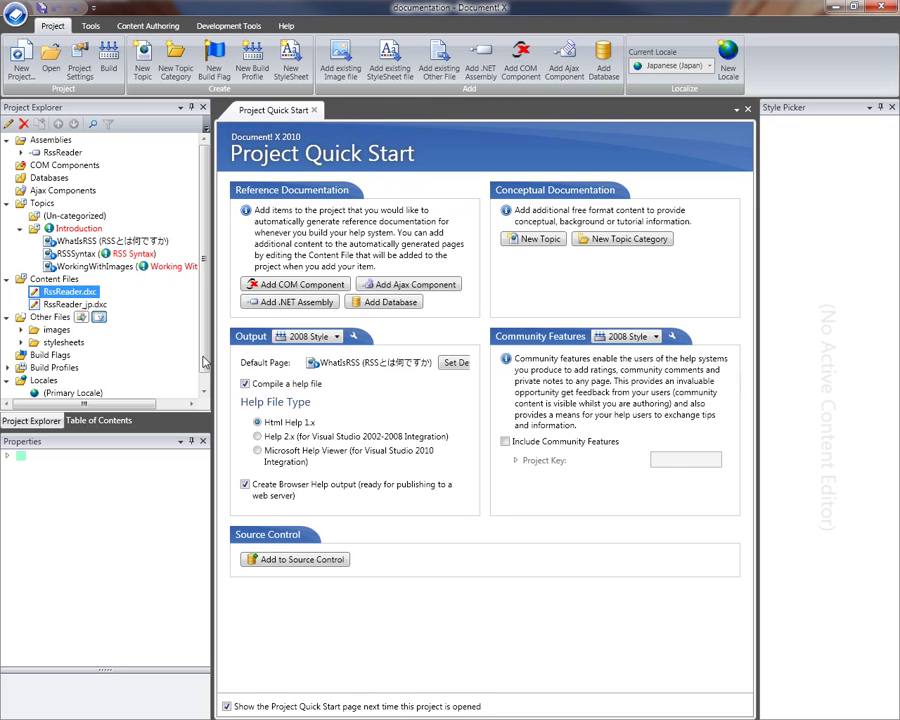
click(78, 305)
double_click(78, 305)
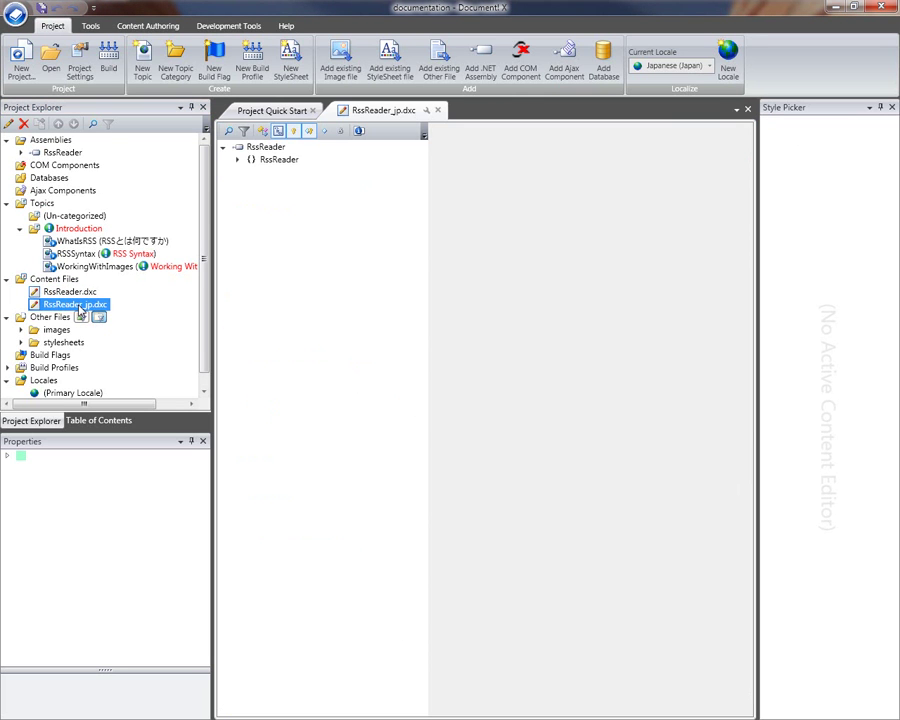
click(277, 161)
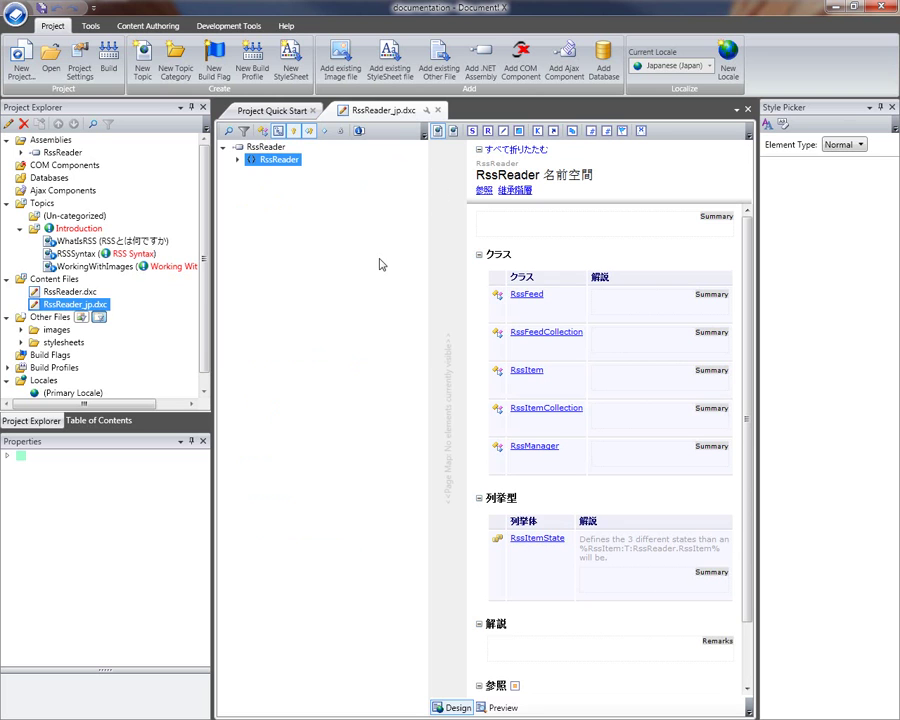
Reopen RssReader.dxc, confirm it stays primary-locale only, and close both content files
double_click(63, 291)
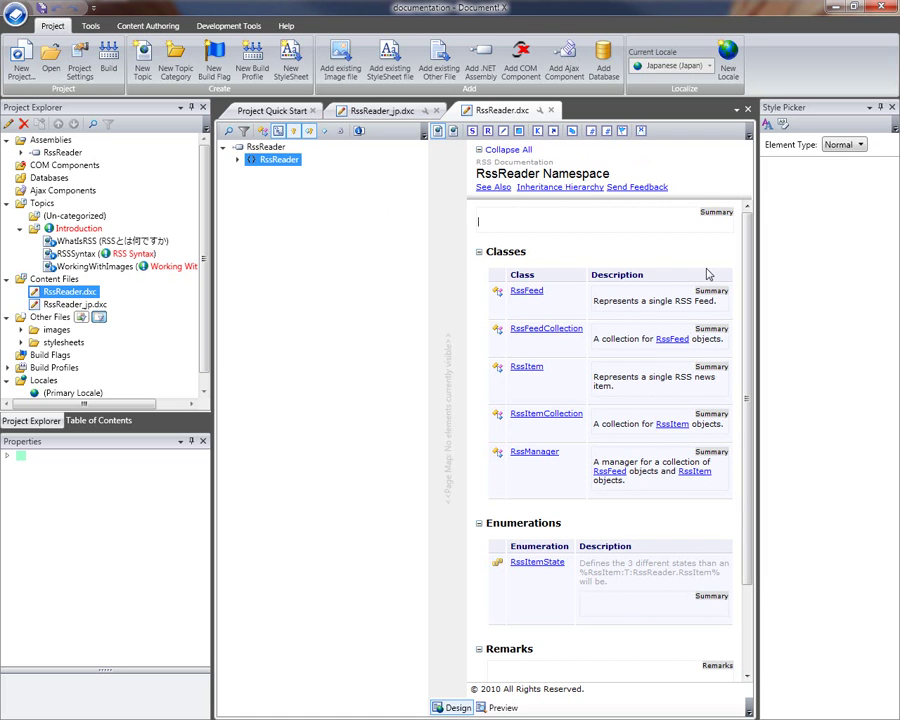
click(359, 132)
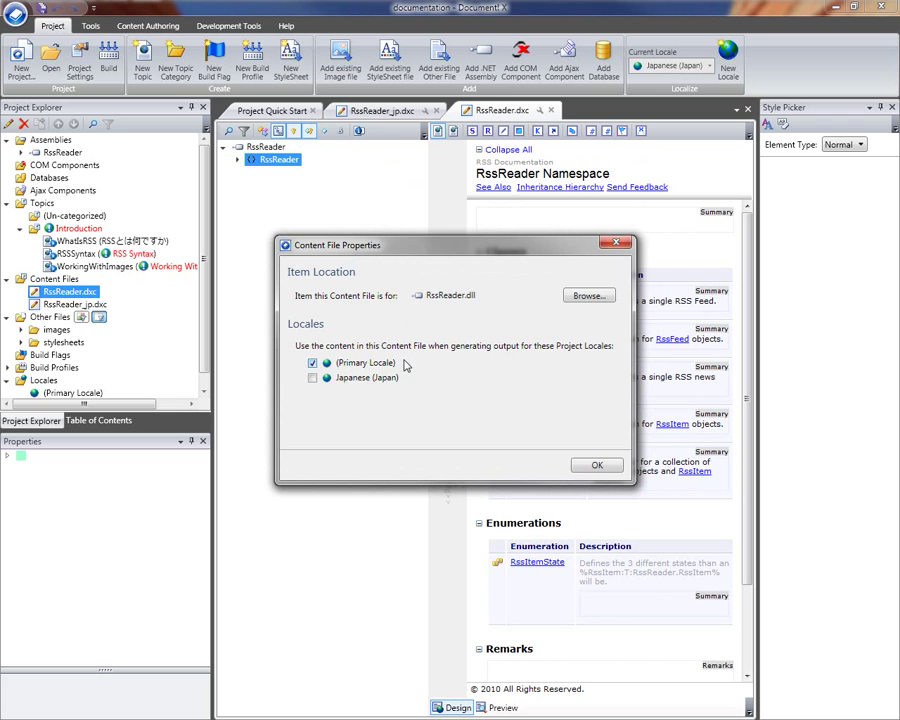
click(596, 466)
click(550, 110)
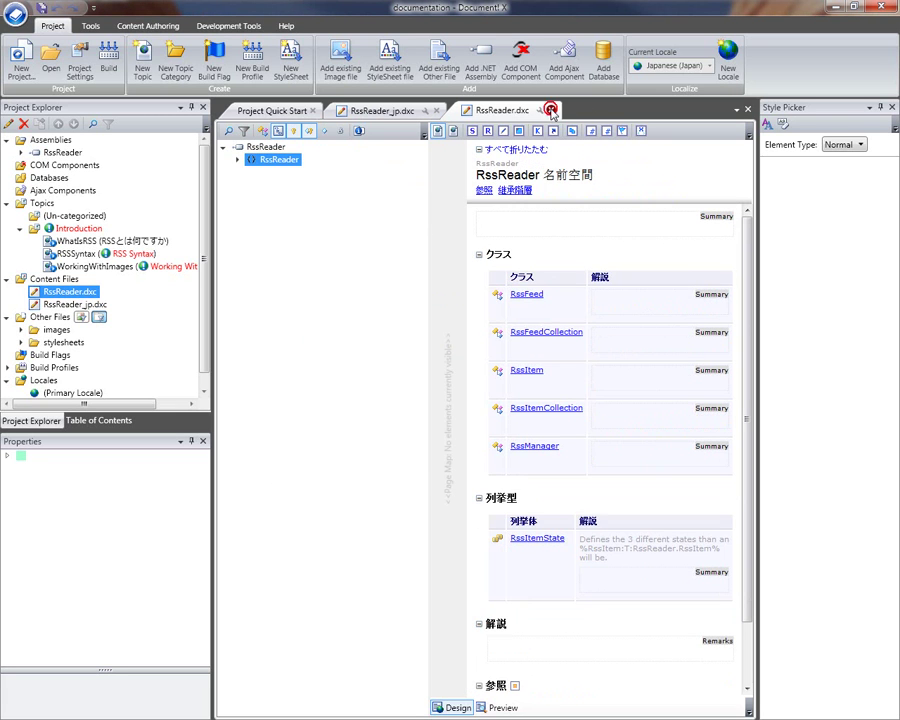
click(437, 110)
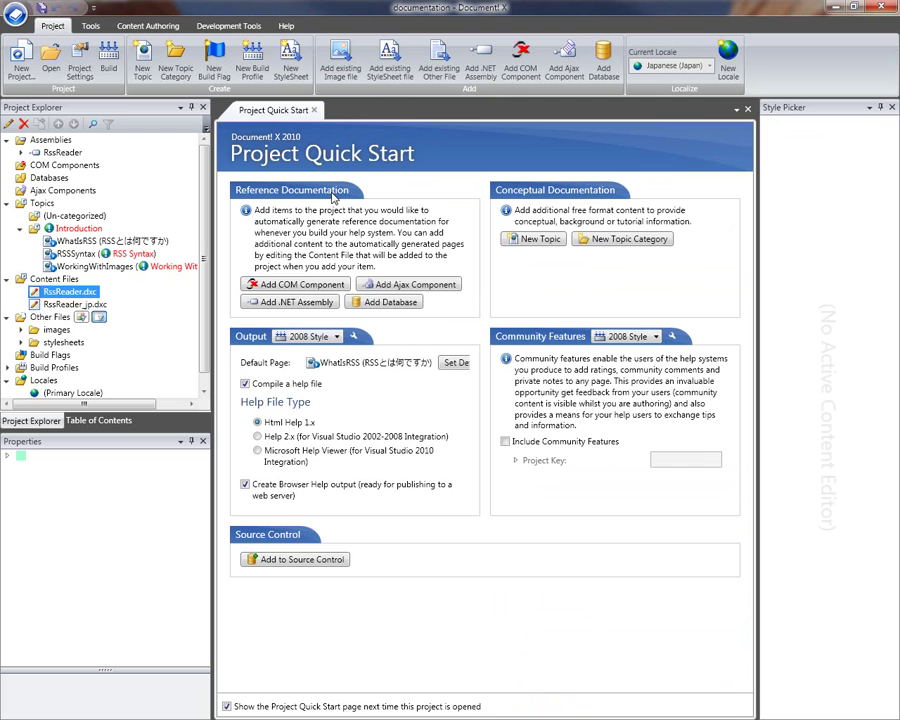
Build 2008 Style help output for both (Primary Locale) and Japanese (Japan)
click(108, 60)
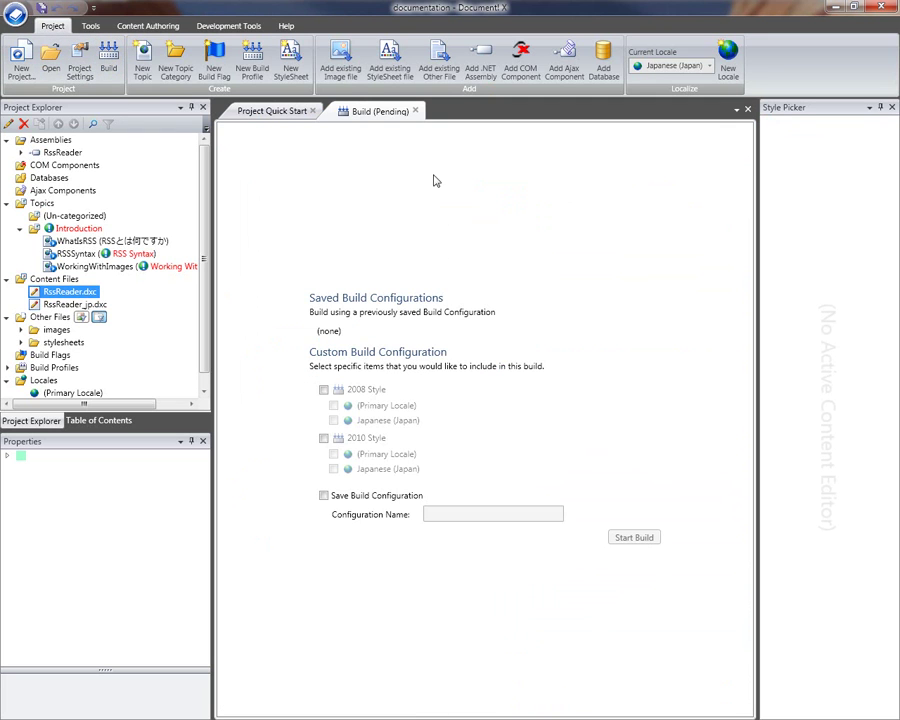
click(362, 390)
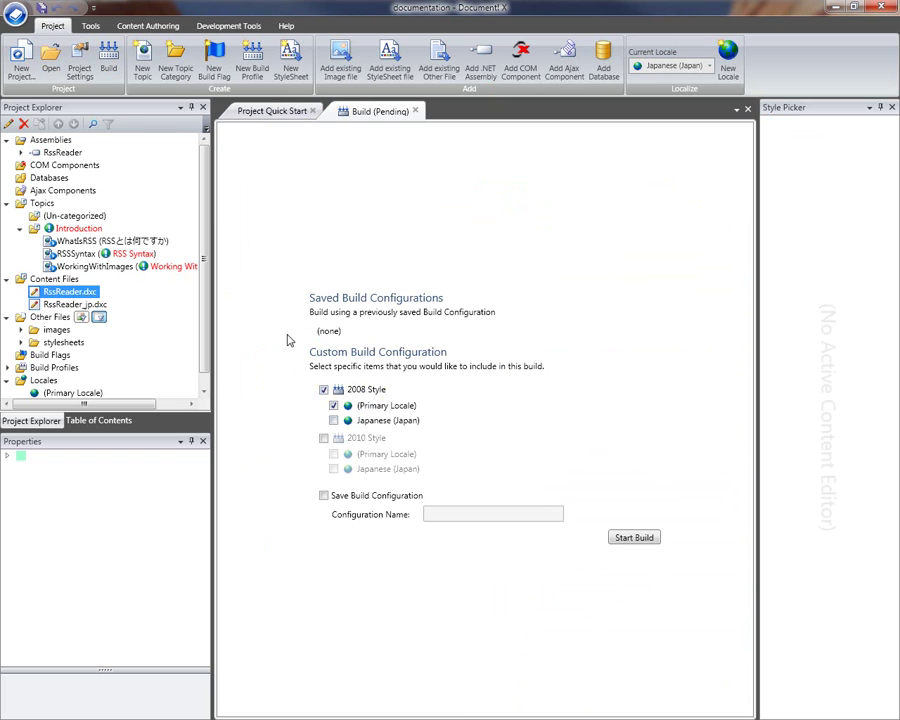
click(388, 423)
click(642, 540)
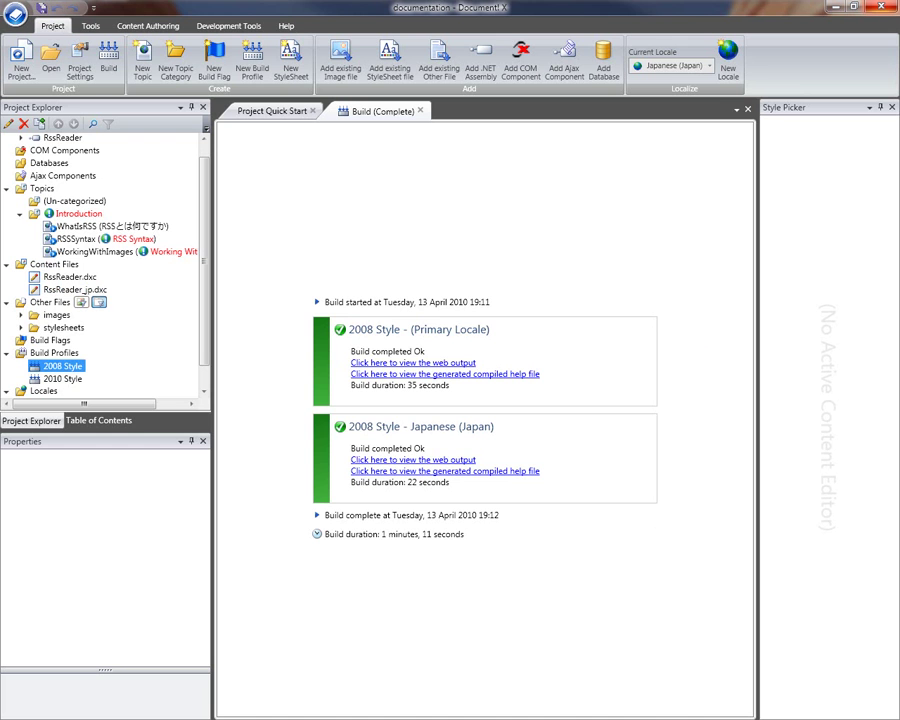
Maximize Internet Explorer and compare the English and Japanese web help outputs
drag(899, 12, 392, 12)
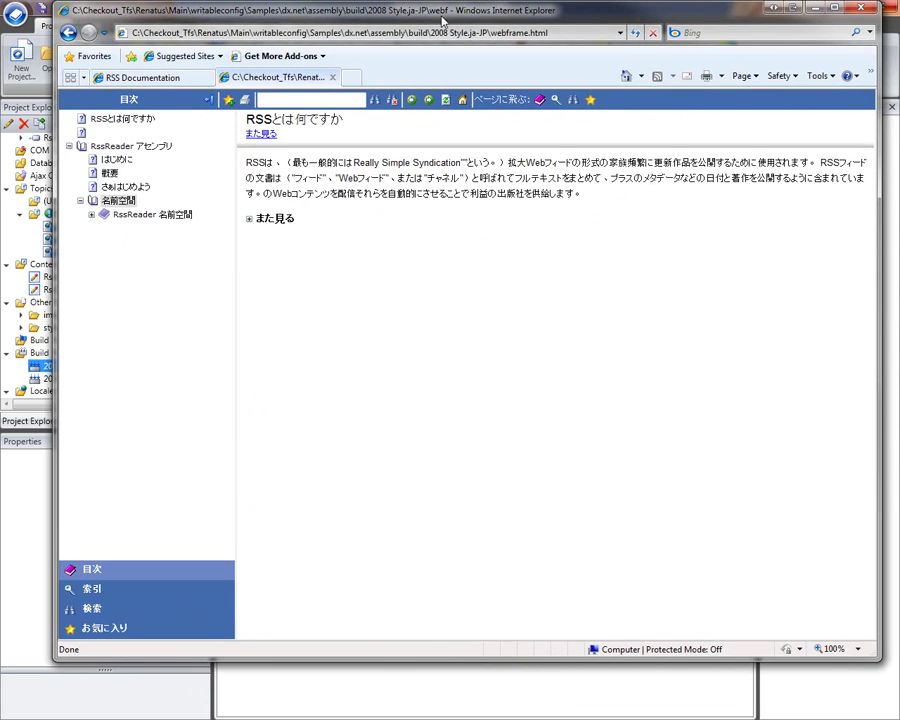
double_click(444, 12)
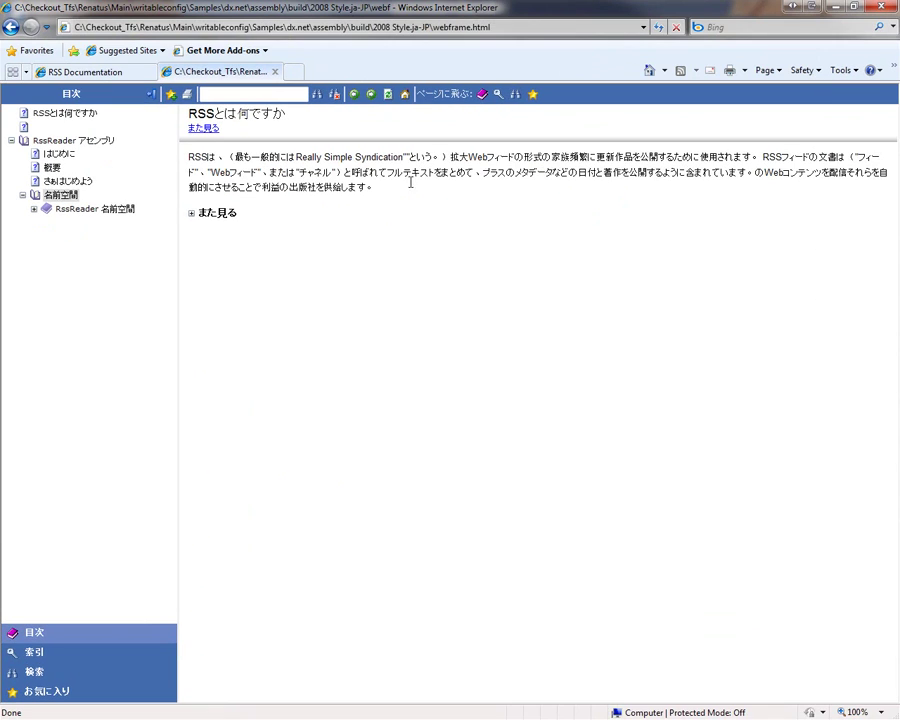
click(86, 72)
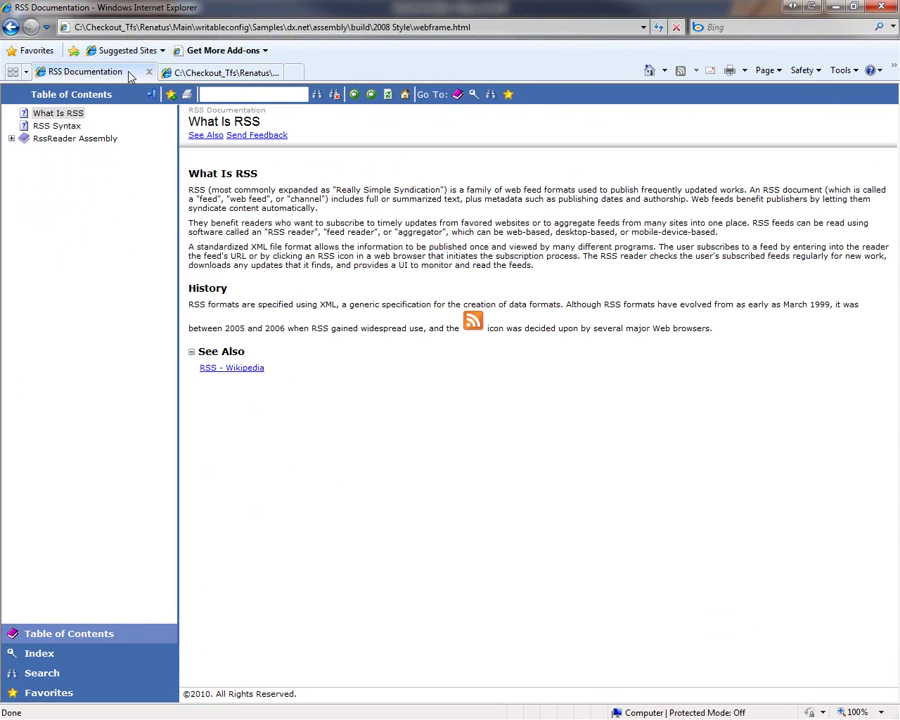
click(237, 72)
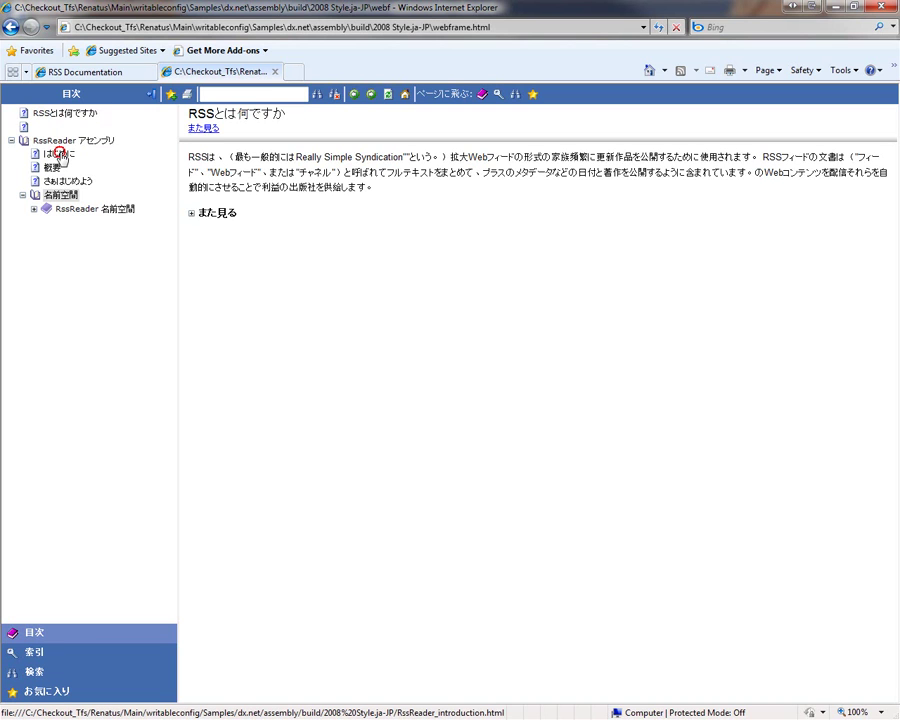
Browse the はじめに and RSSとは何ですか topics in the Japanese help, then minimize the browser
click(59, 155)
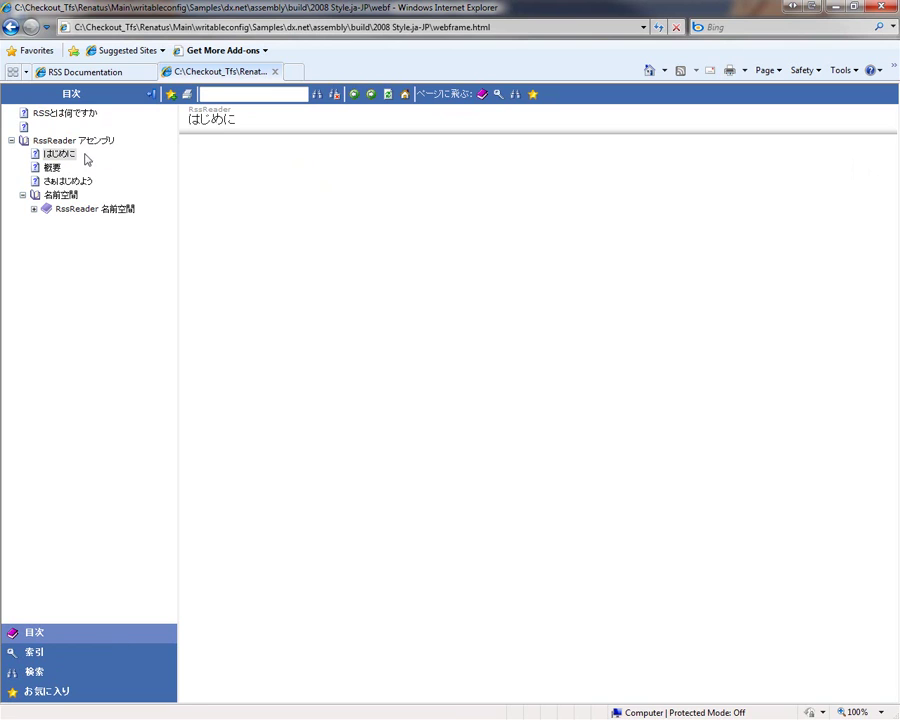
click(63, 113)
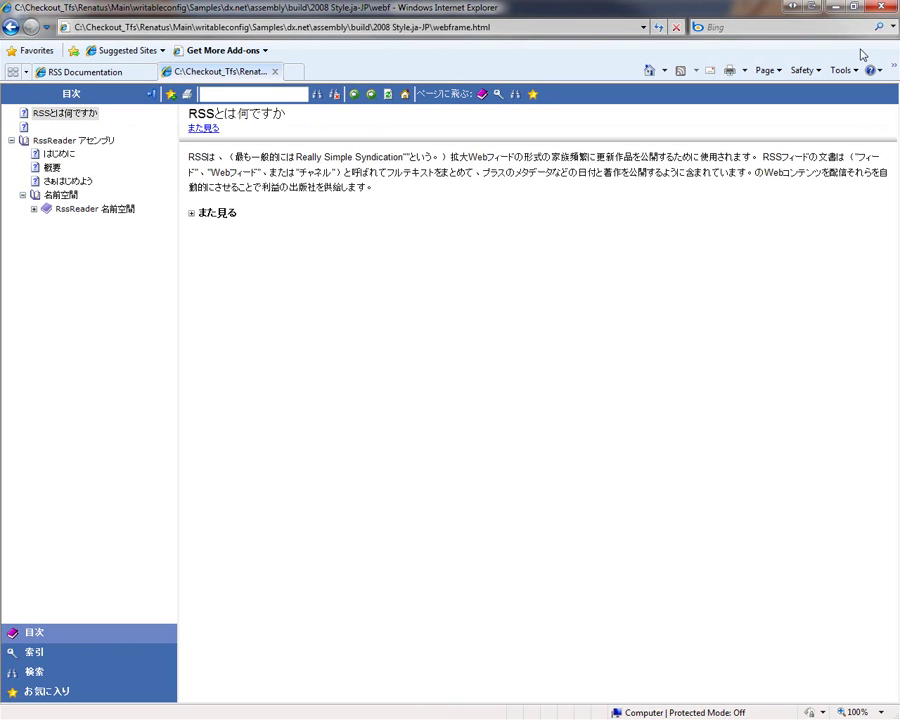
click(832, 9)
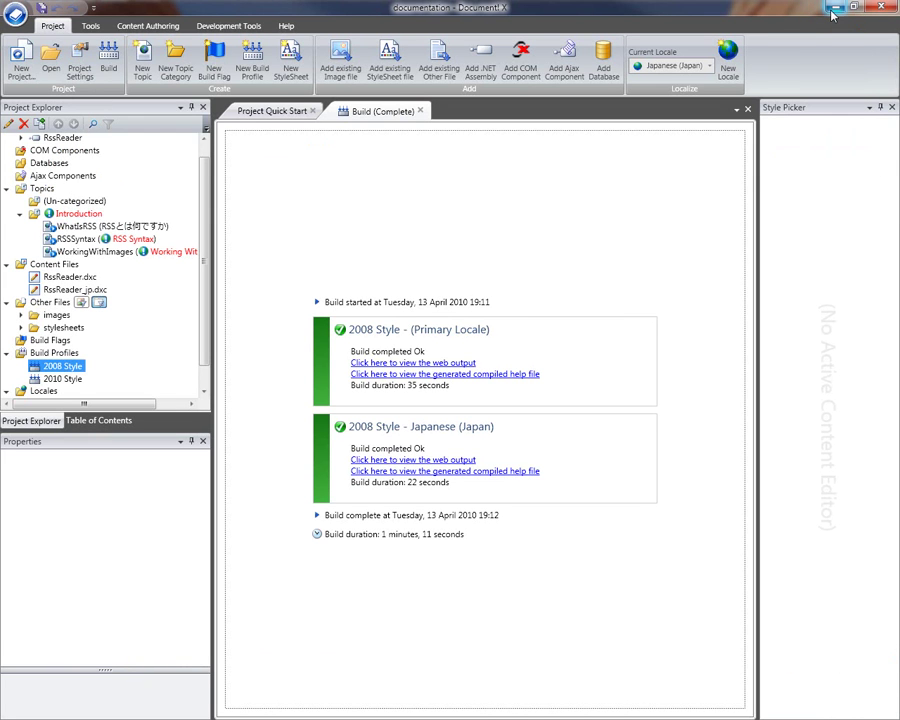